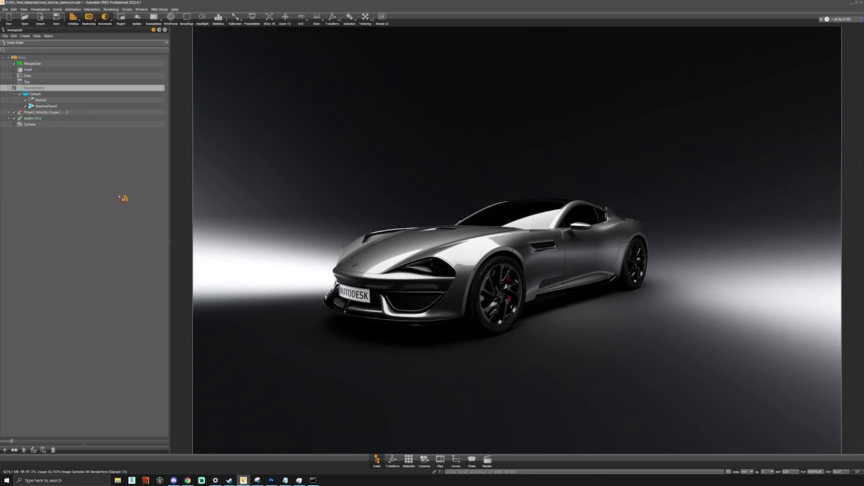
- Examine the car in the dark studio lighting from the side, rear and front three-quarter angles
drag(454, 262, 607, 288)
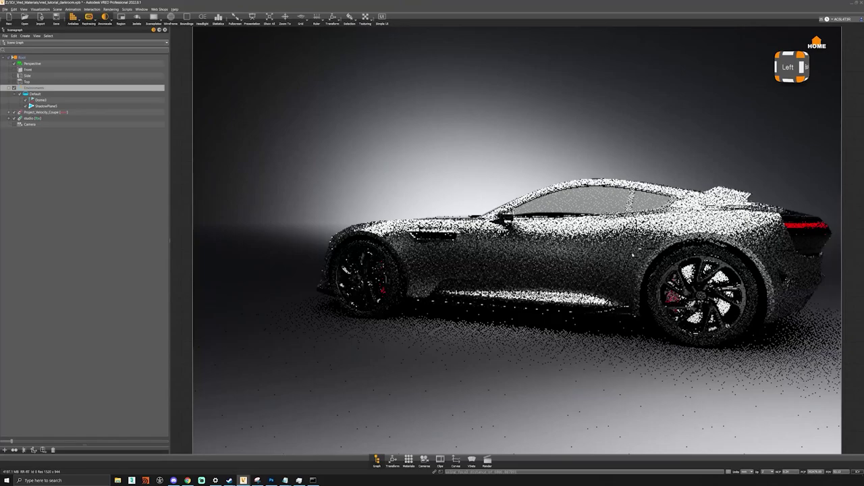
scroll(644, 263, down, 2)
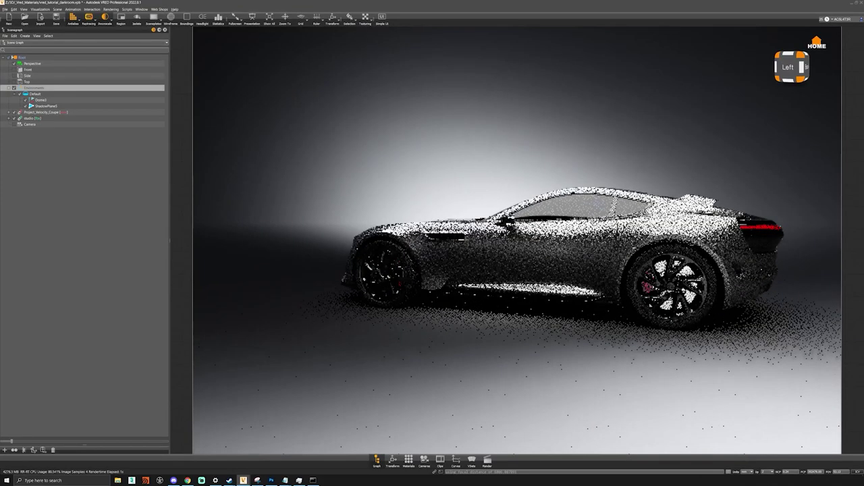
drag(510, 228, 414, 257)
drag(214, 53, 796, 48)
middle_drag(351, 263, 533, 299)
drag(378, 291, 516, 297)
middle_drag(516, 297, 517, 321)
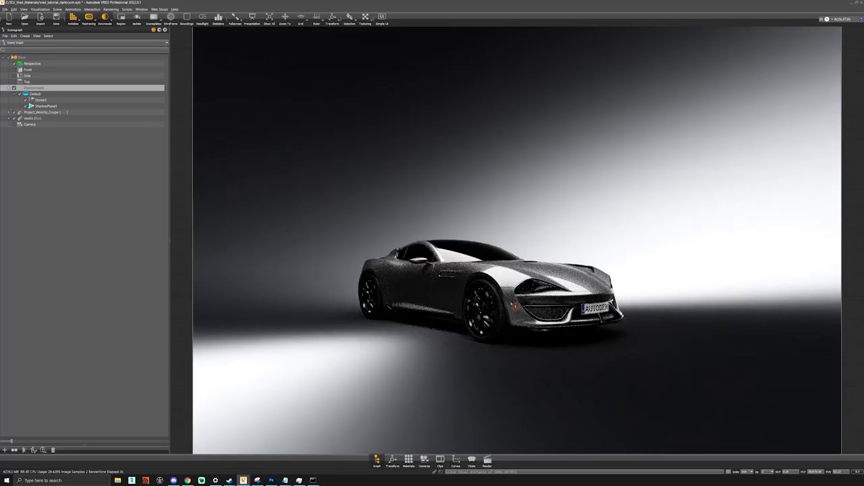
drag(519, 288, 520, 303)
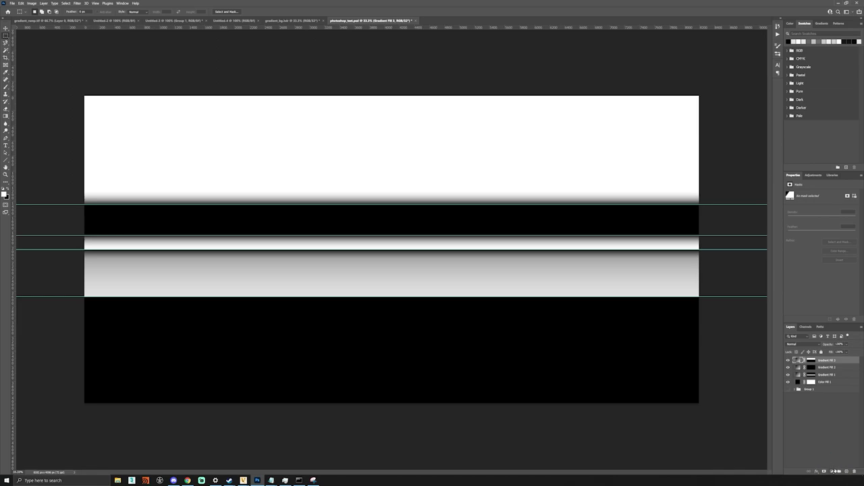
- Add a linear gradient fill layer at a 90° angle above the existing gradient fill layers
click(835, 472)
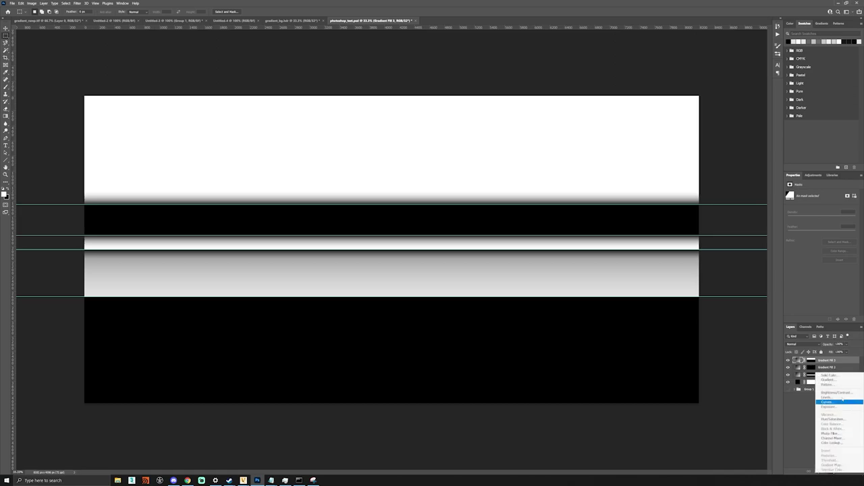
click(832, 380)
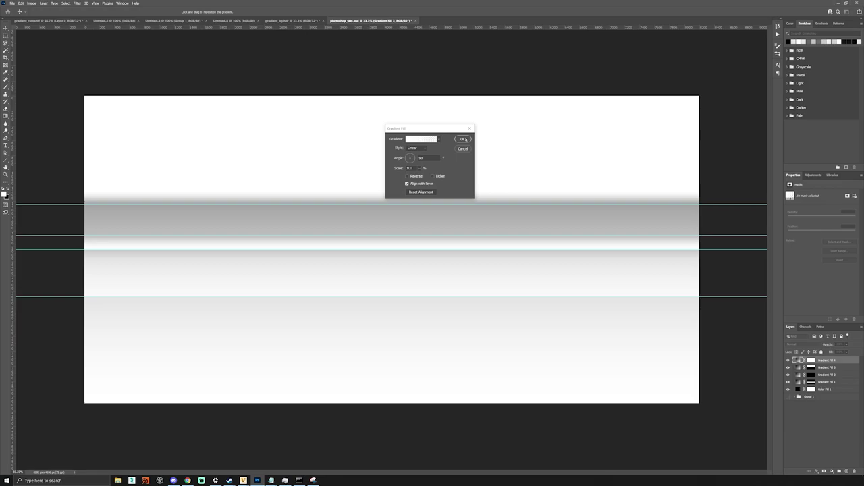
click(465, 139)
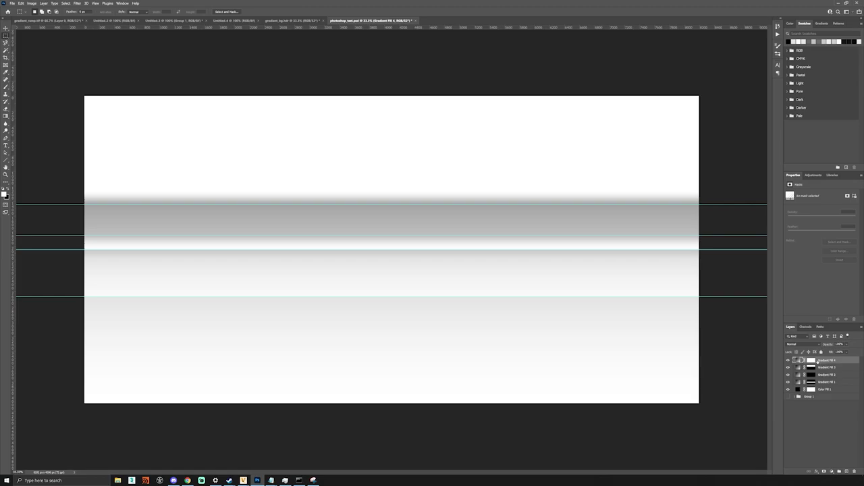
- Set the opacity of the new gradient fill's end stop at location 100% to 100%
double_click(801, 361)
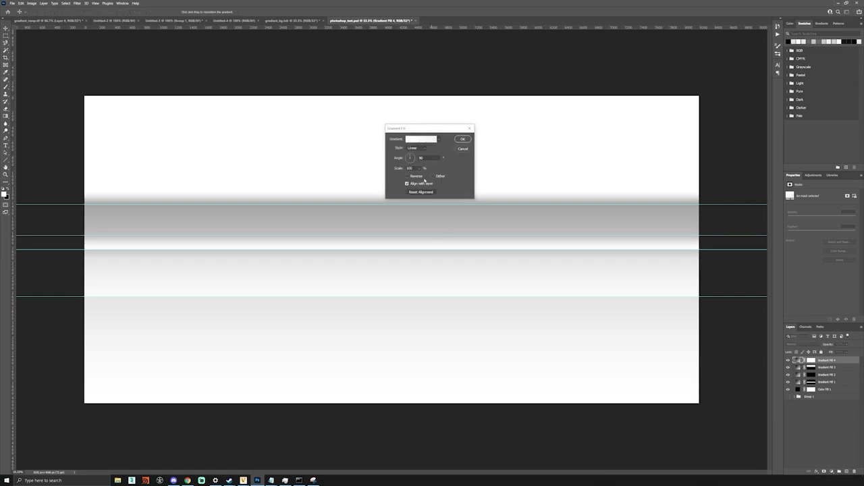
click(438, 139)
click(422, 139)
click(486, 195)
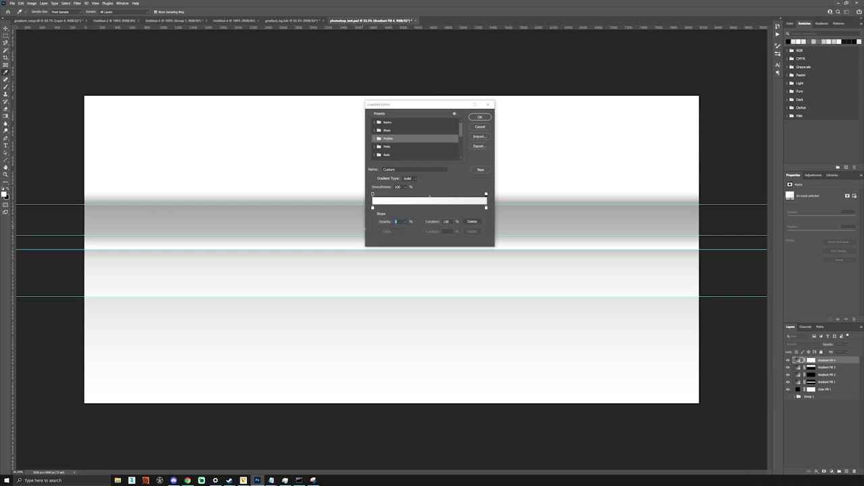
text(100)
key(Return)
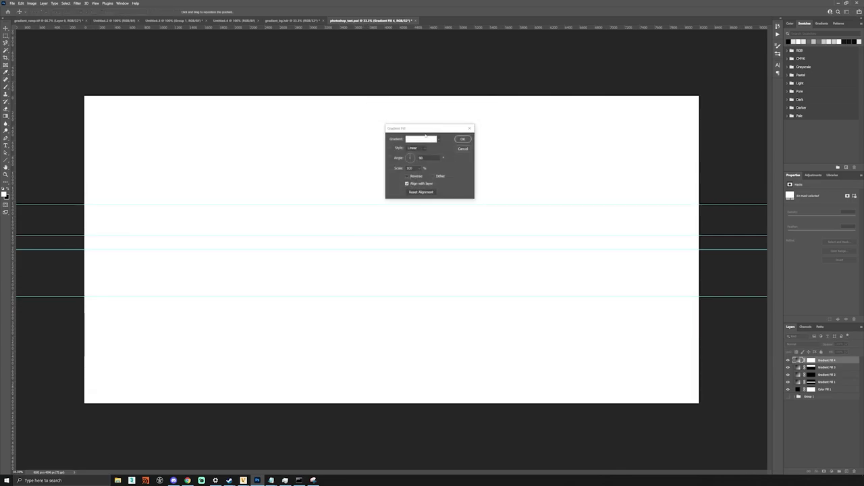
- Add white and light grey colour stops to the middle of the new fill's gradient, with a light grey stop at 60%
click(424, 138)
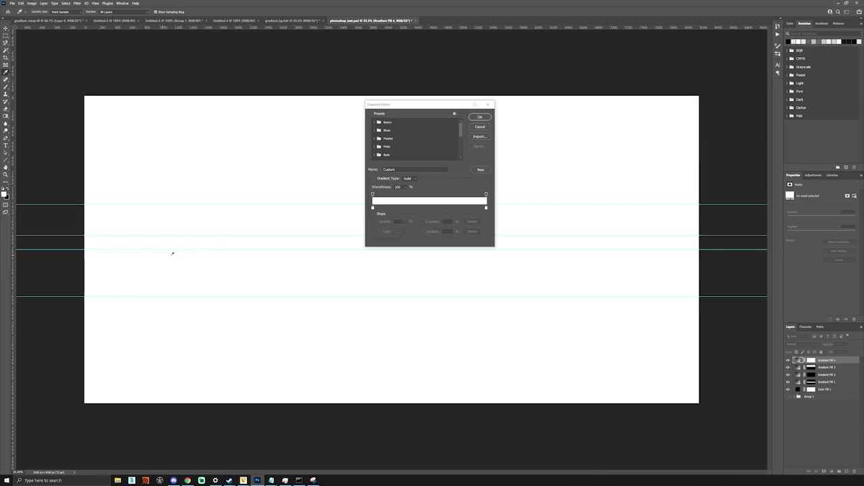
click(399, 207)
click(398, 231)
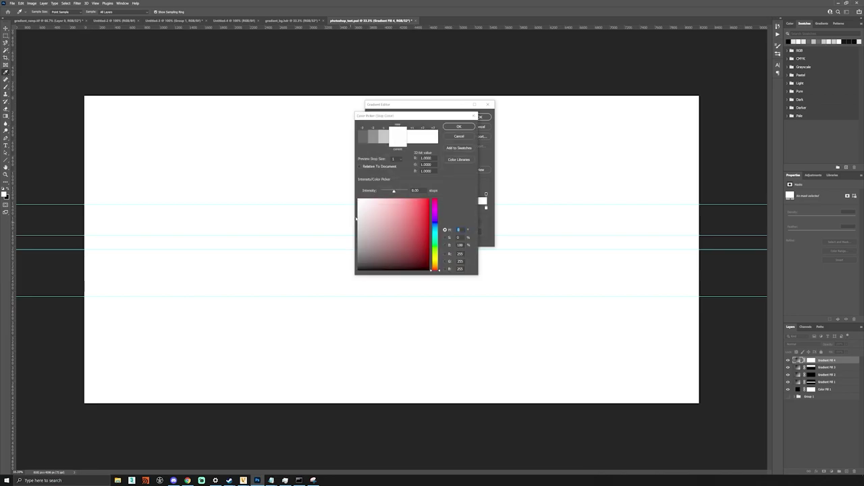
click(457, 127)
drag(409, 208, 441, 210)
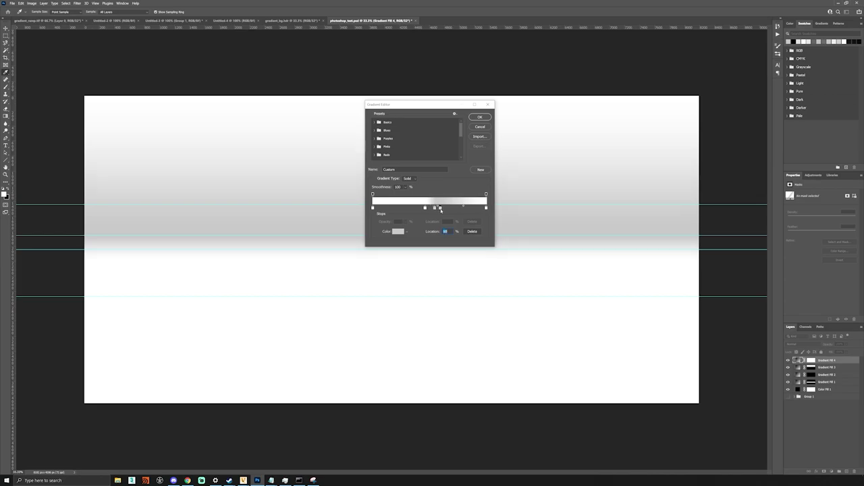
- Set the gradient's end colour stop at location 100% to black
click(486, 207)
click(481, 201)
double_click(486, 208)
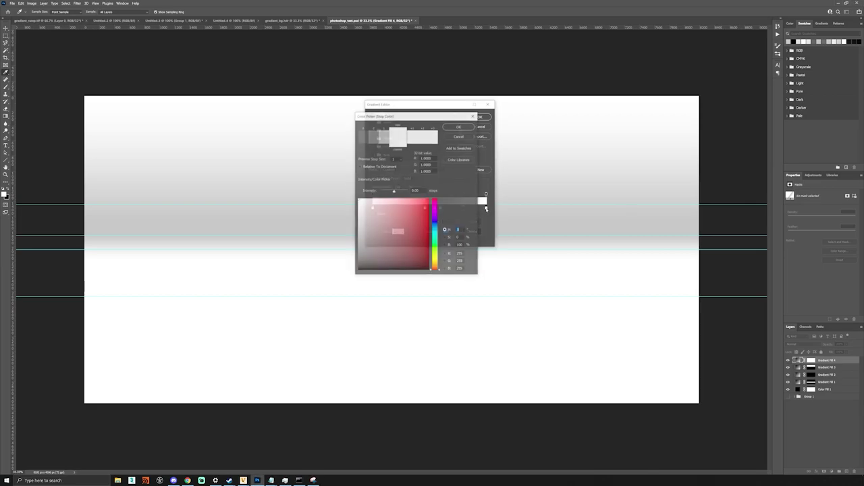
click(358, 269)
click(458, 126)
- Place the two light grey colour stops at locations 94% and 70% and accept the gradient fill
drag(440, 208, 480, 210)
click(472, 232)
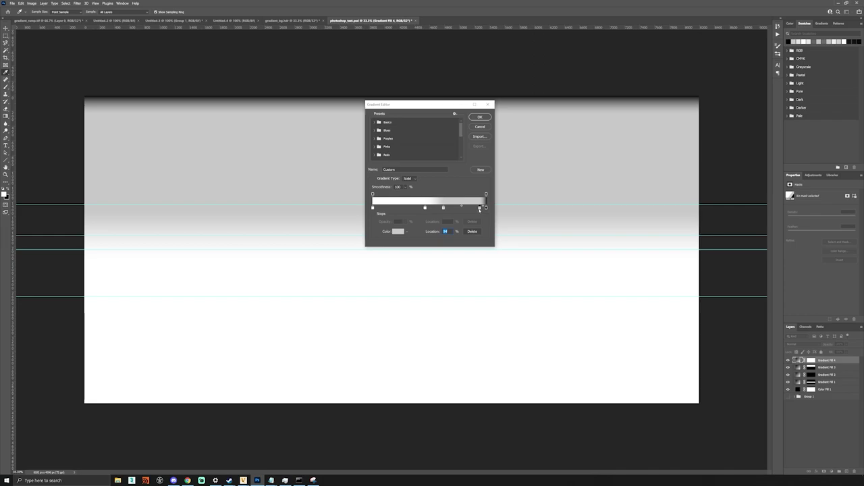
drag(444, 208, 453, 209)
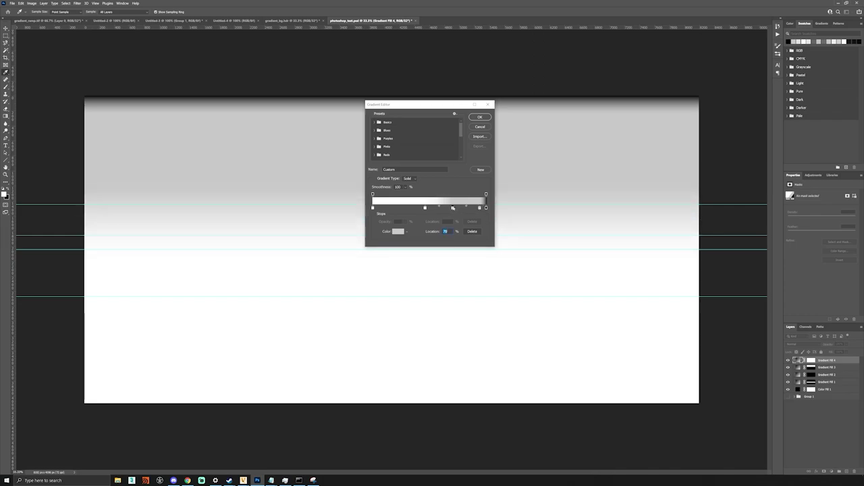
click(480, 118)
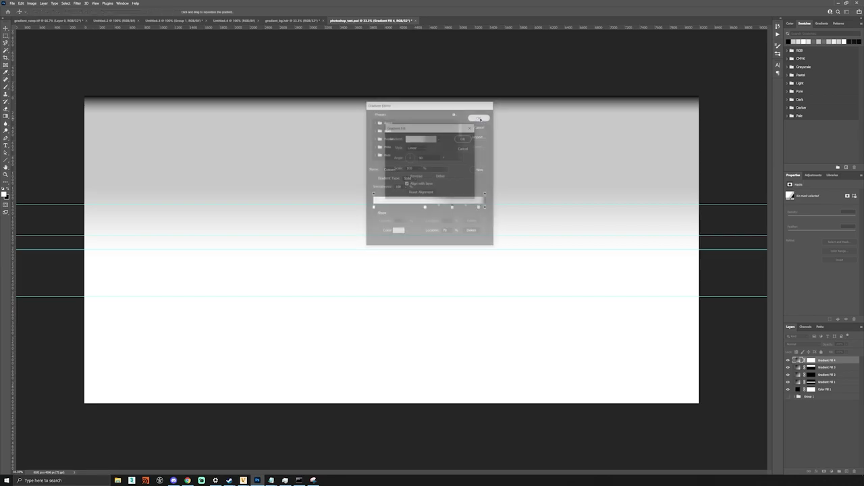
click(465, 138)
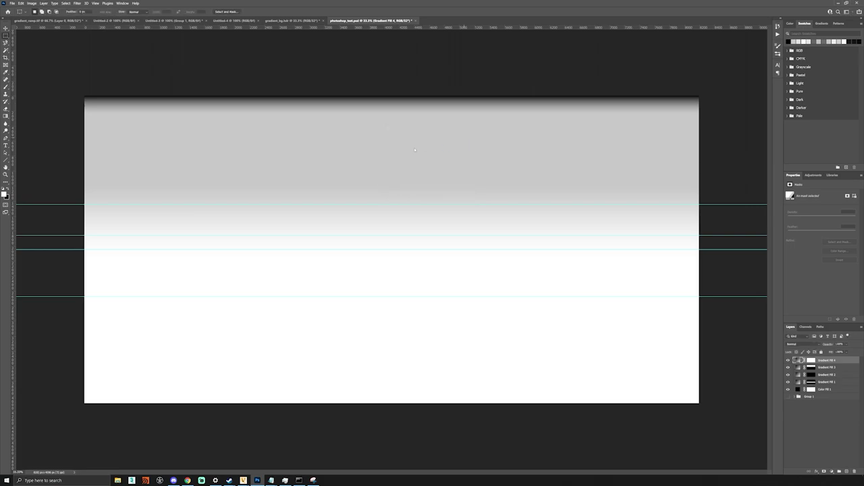
- Save a copy of the document in the whiteroom_tutorial folder under the name whiteroom_background
key(ctrl+alt+s)
text(whiteroom_b)
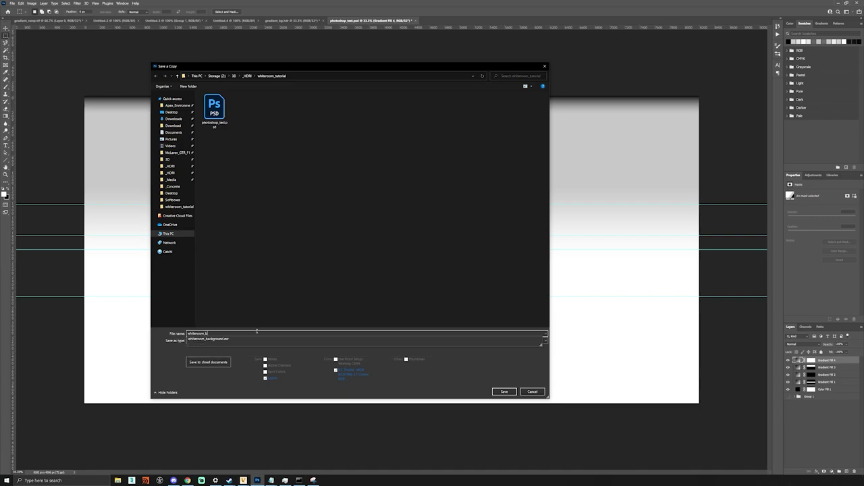
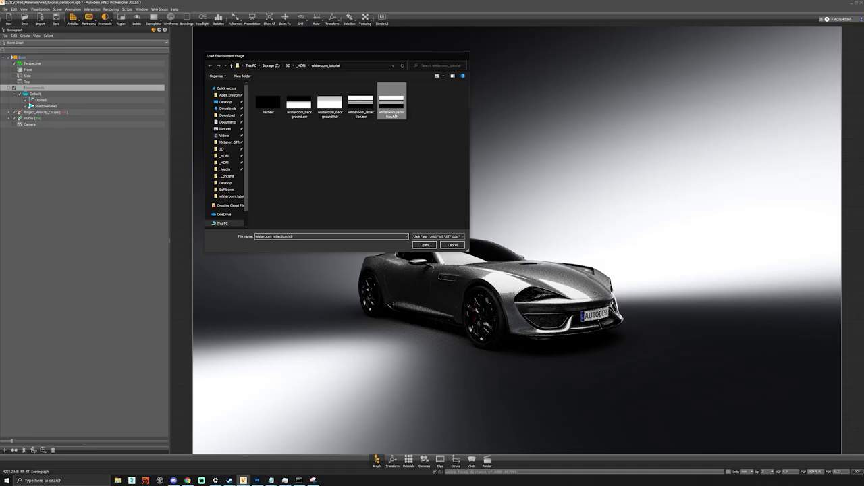
- Switch to VRED and examine the car in the whiteroom_reflection environment from the rear and front three-quarter angles
key(alt+Tab)
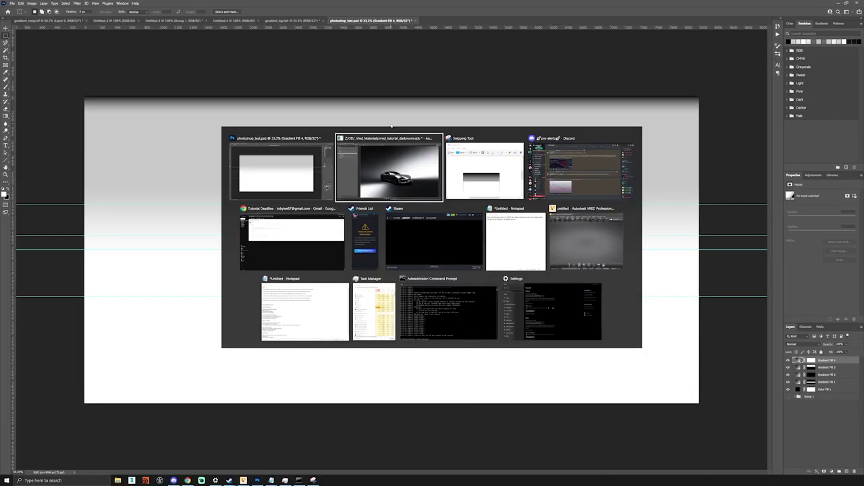
click(837, 4)
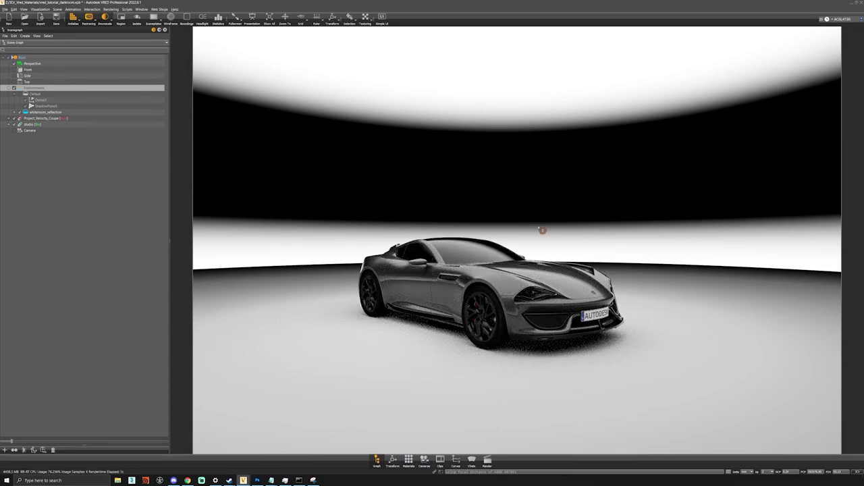
drag(551, 259, 290, 280)
alt+drag(472, 88, 341, 121)
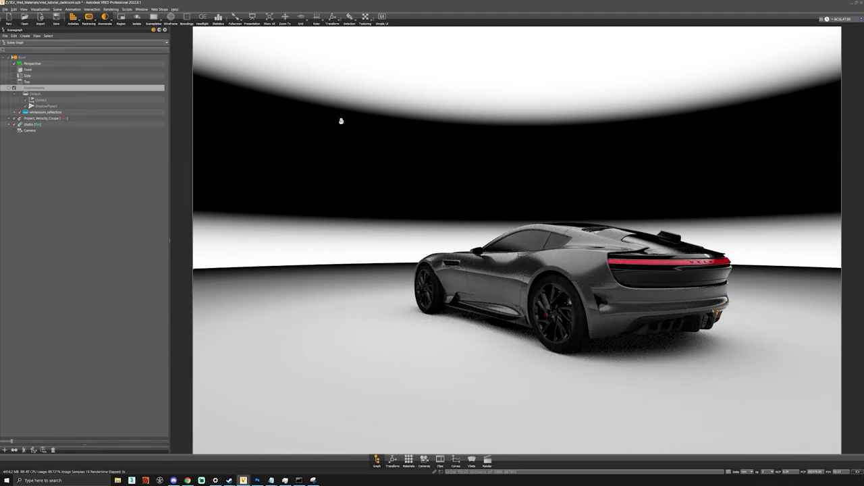
alt+drag(195, 89, 384, 85)
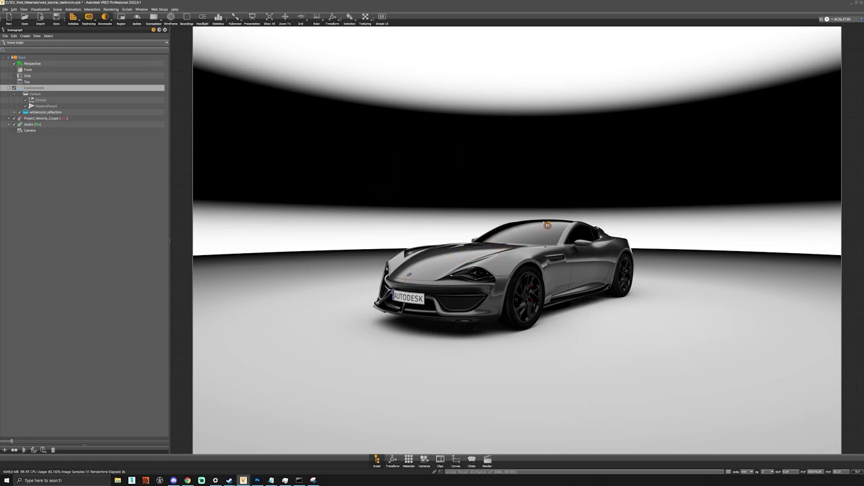
alt+drag(552, 231, 617, 236)
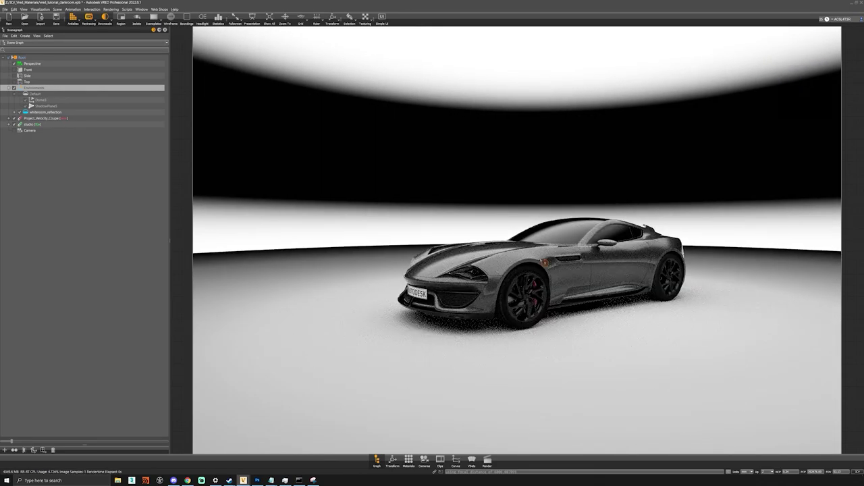
alt+middle_drag(542, 288, 463, 288)
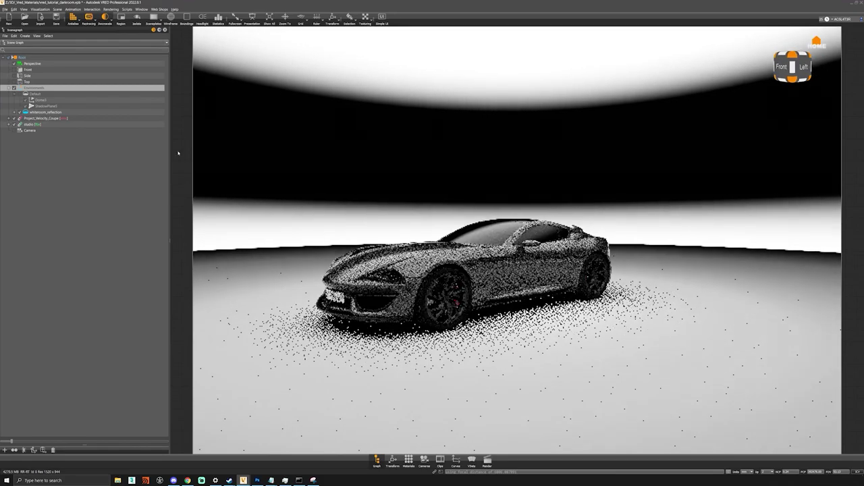
- Duplicate the dome node inside the whiteroom_reflection environment and name the copy whiteroom_background
click(44, 106)
click(14, 112)
click(43, 119)
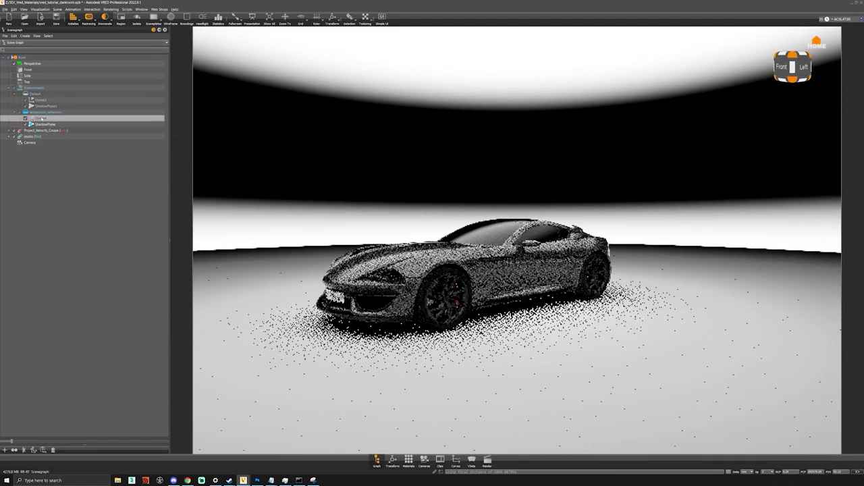
key(ctrl+d)
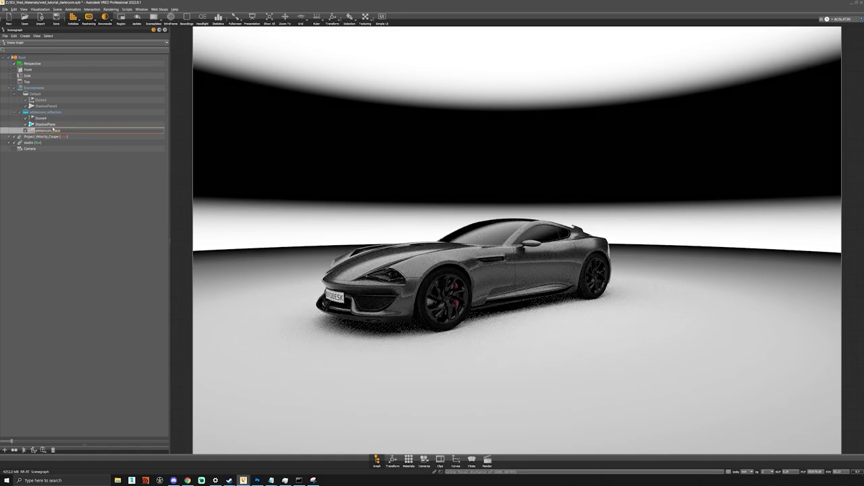
key(Return)
- Rename the original dome node whiteroom_reflection, accepting the duplicate node name
key(Up)
key(Up)
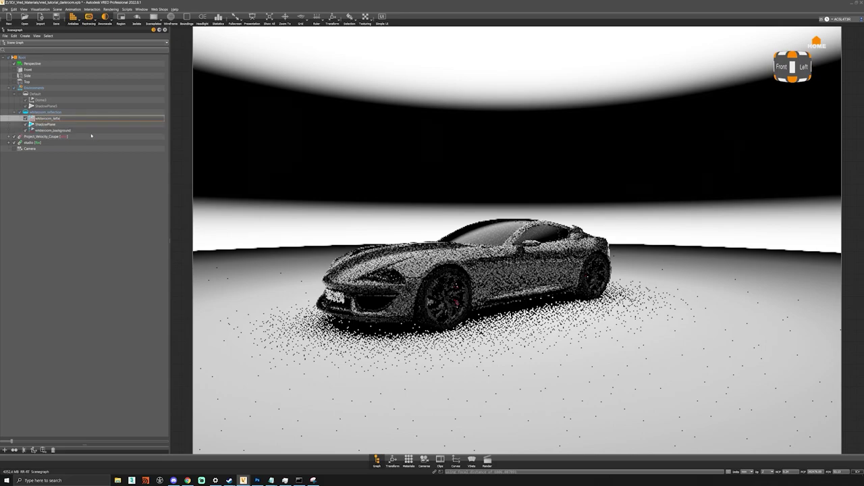
text(on)
key(Return)
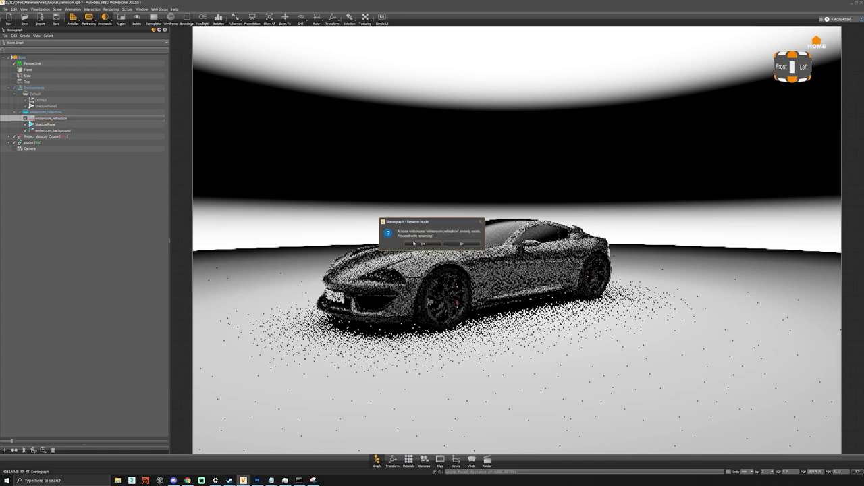
click(414, 243)
- Duplicate the whiteroom_reflection material, name the copy whiteroom_backround and assign it to the whiteroom_background dome
click(65, 131)
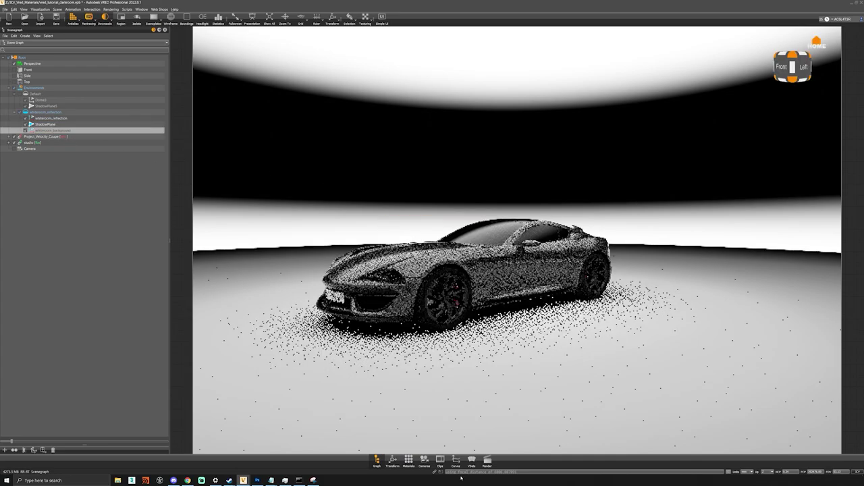
click(407, 461)
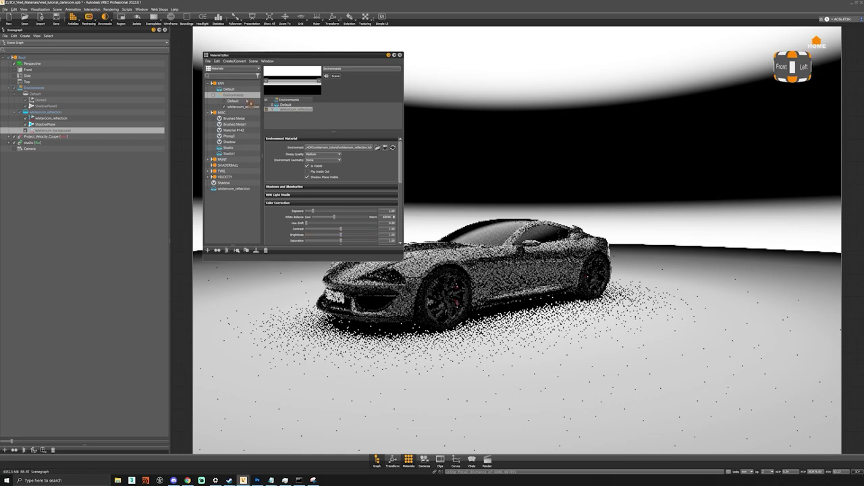
click(238, 190)
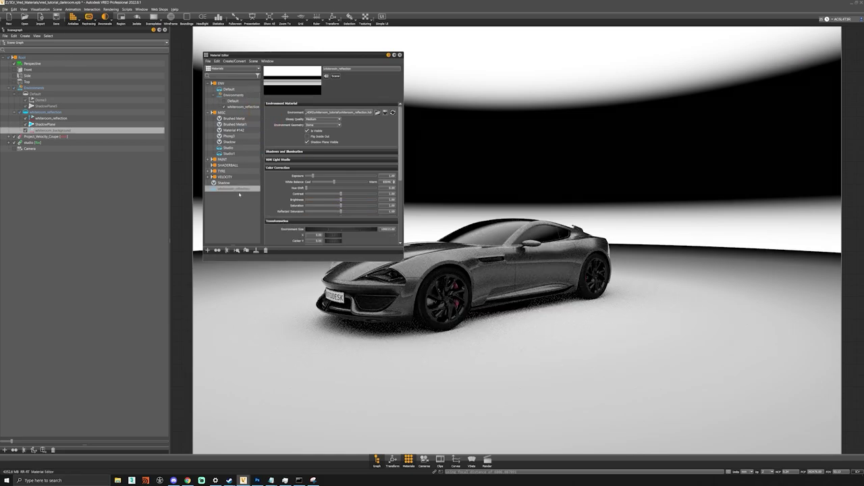
click(247, 195)
click(249, 195)
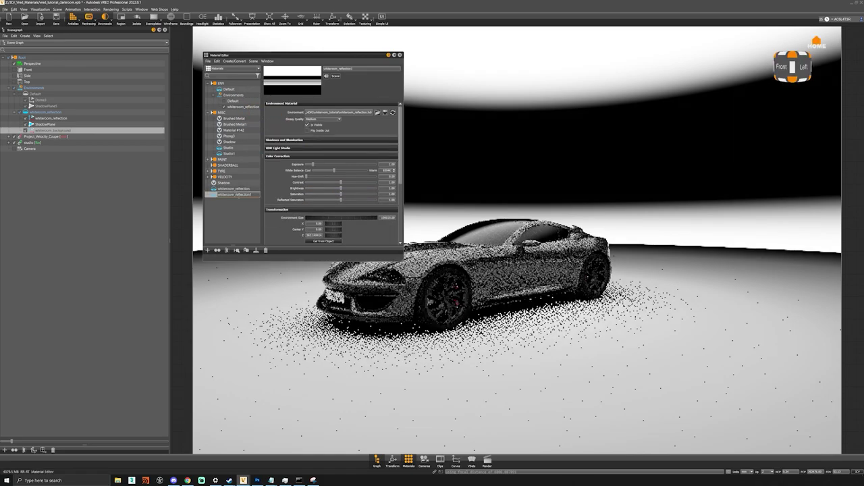
text(whiteroom_backround)
key(Return)
drag(236, 195, 58, 132)
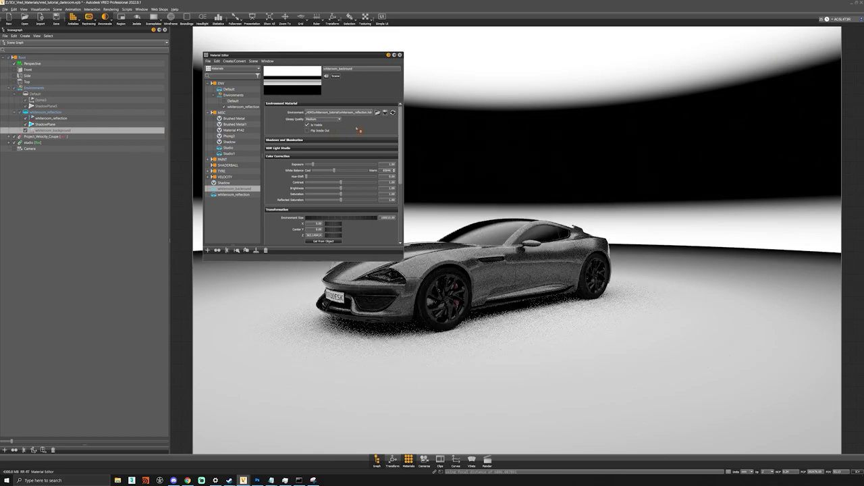
- Load whiteroom_background.hdr into the whiteroom_backround material and make it invisible in reflections while keeping it as a light source
click(377, 112)
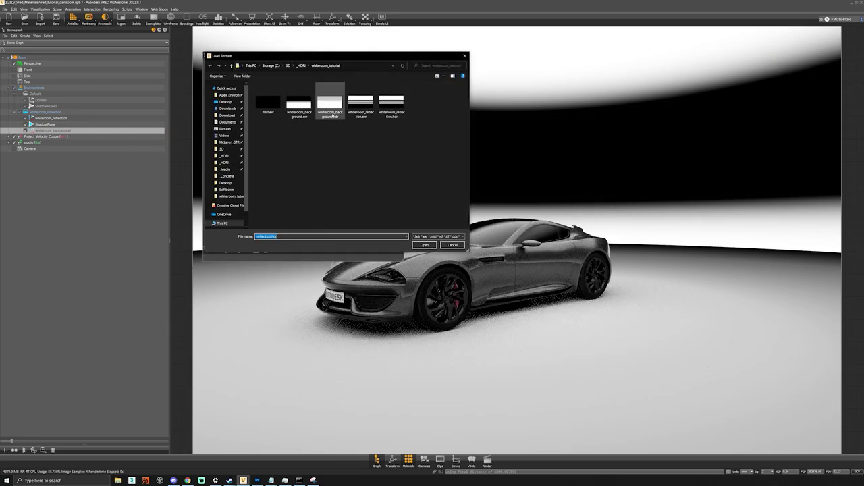
double_click(330, 104)
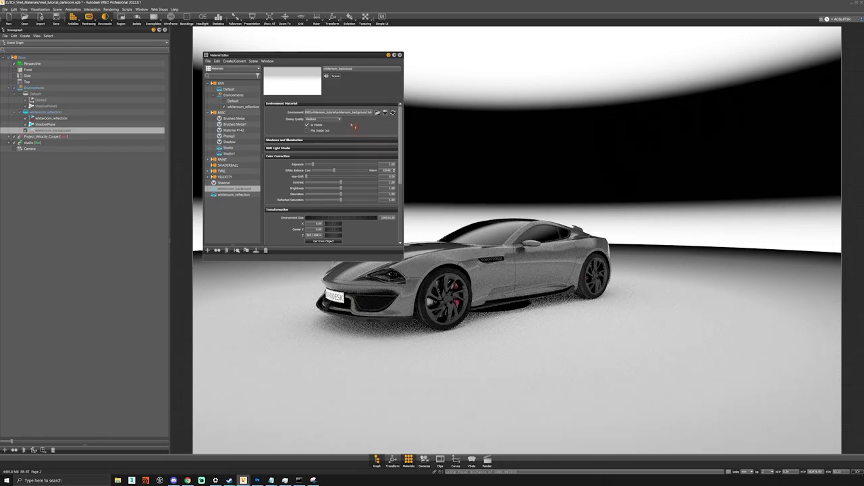
scroll(310, 216, down, 5)
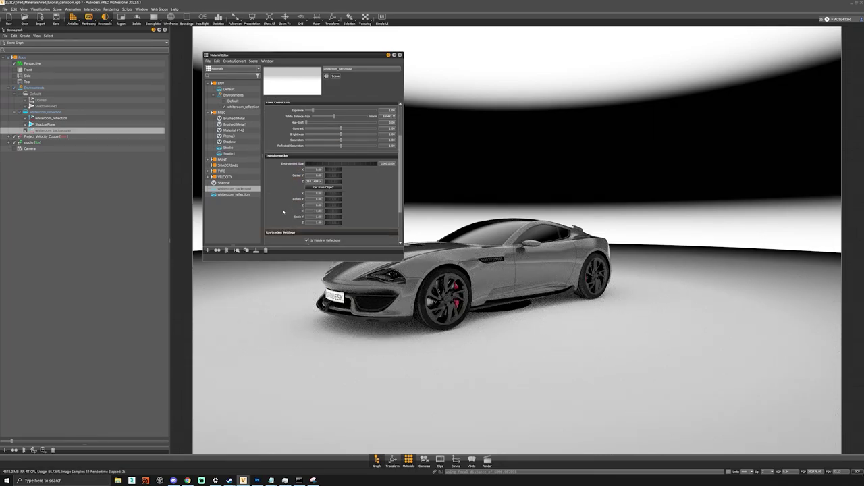
click(333, 202)
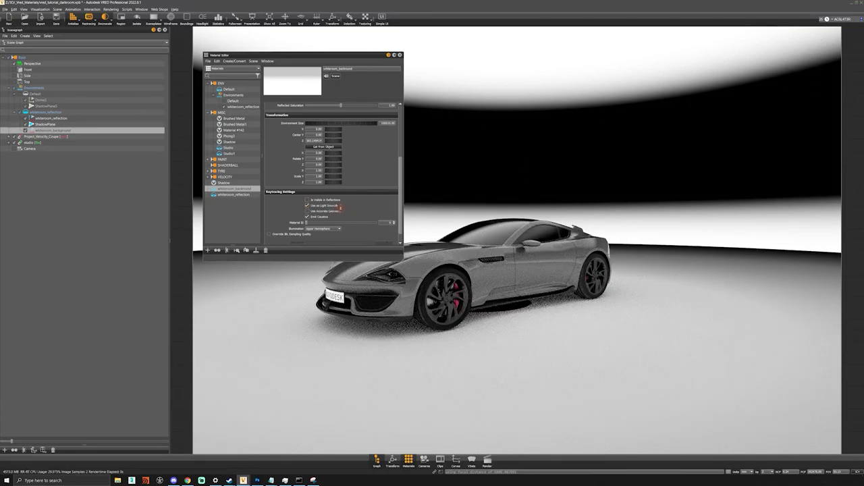
click(332, 206)
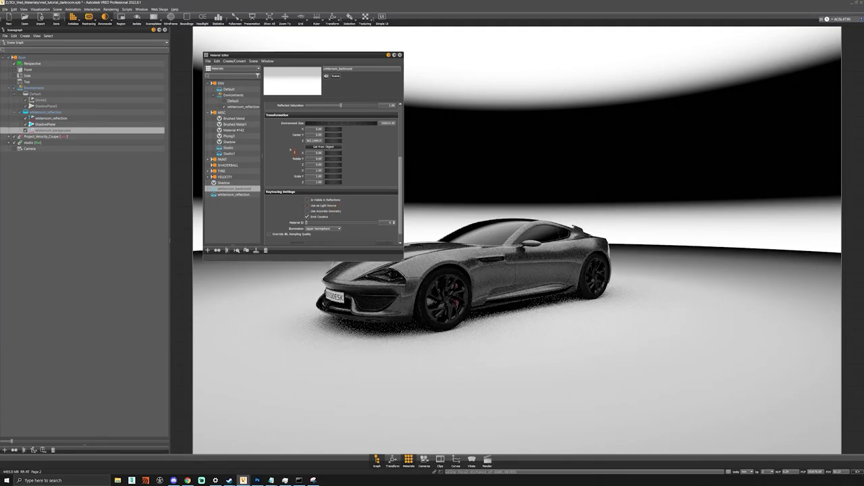
click(333, 205)
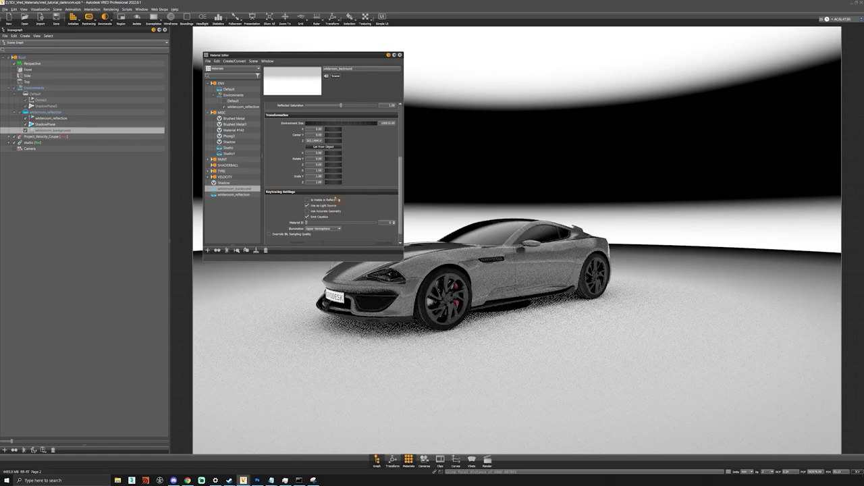
scroll(335, 199, up, 5)
- Turn off direct visibility and light source use for the whiteroom_reflection environment, keeping it visible in reflections
click(83, 121)
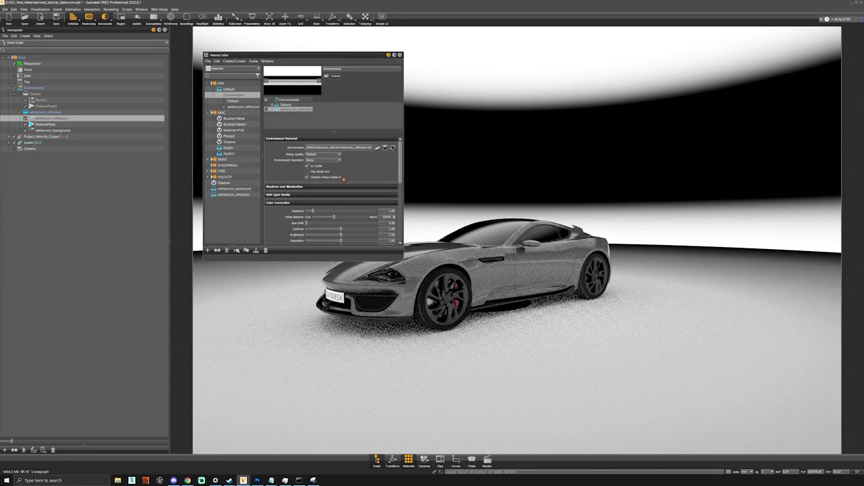
click(321, 166)
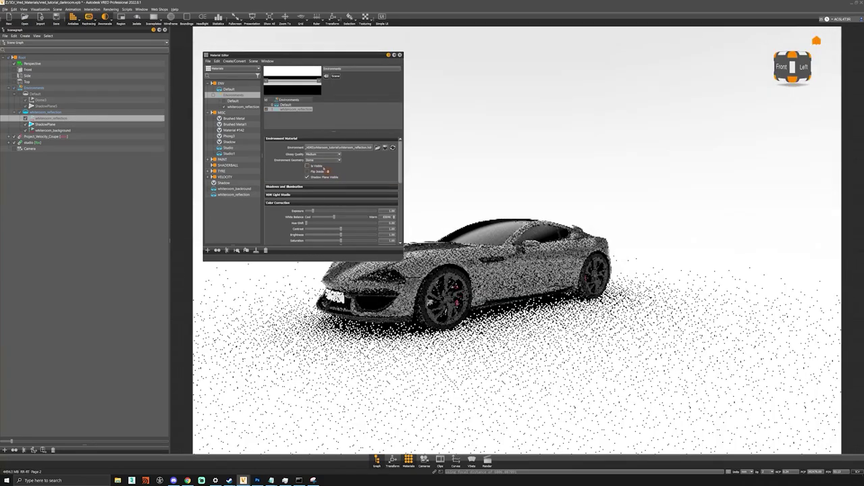
scroll(377, 165, down, 10)
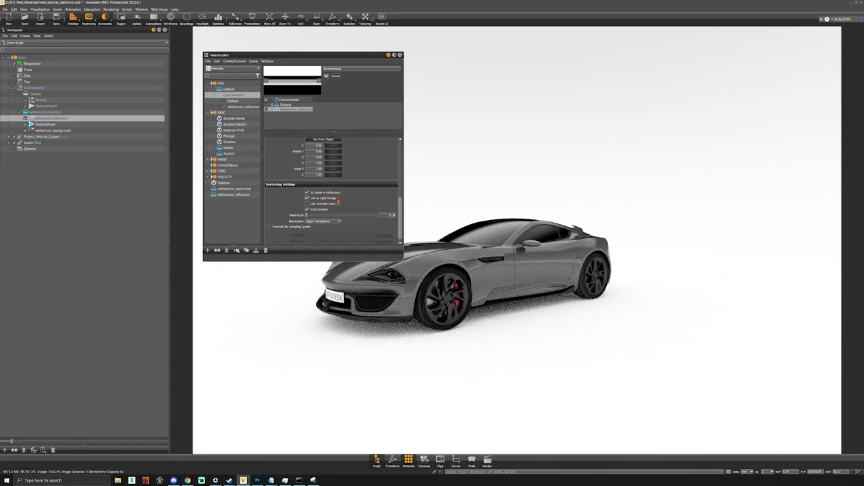
click(334, 197)
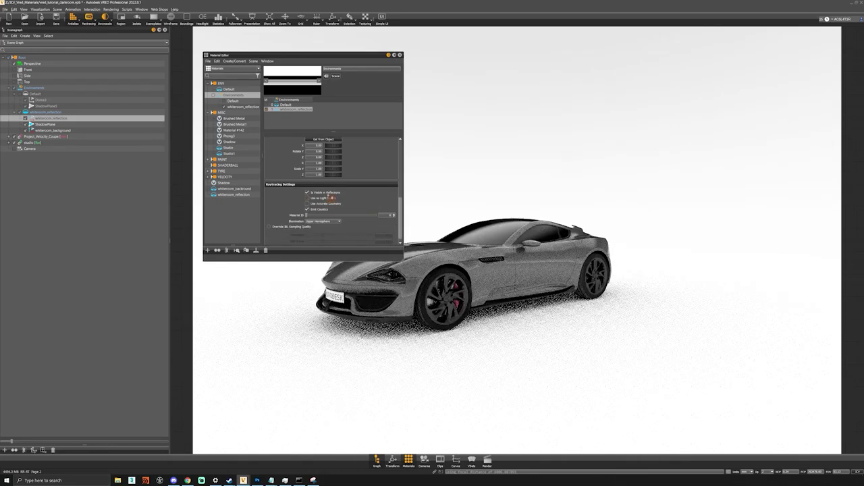
click(331, 193)
click(332, 194)
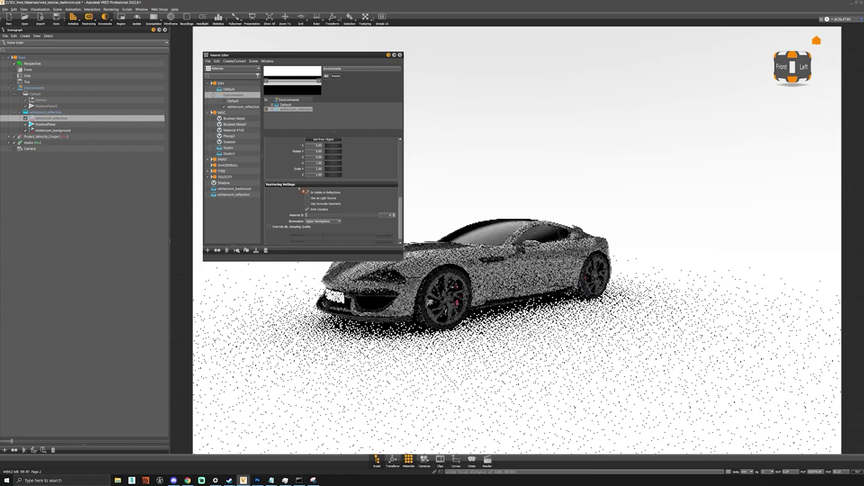
- Set the exposure of the whiteroom_reflection environment to 2
scroll(274, 171, up, 5)
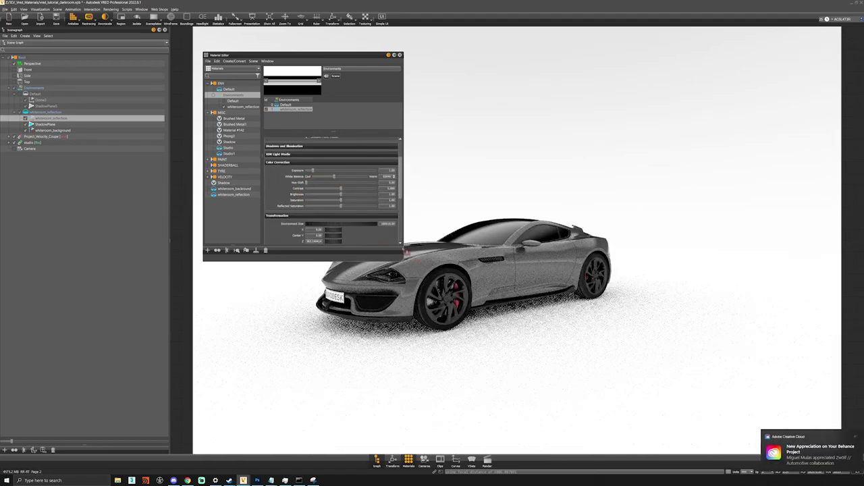
scroll(442, 301, up, 1)
drag(442, 301, 458, 305)
scroll(458, 304, up, 2)
middle_drag(458, 304, 522, 303)
drag(521, 288, 525, 286)
drag(383, 170, 437, 179)
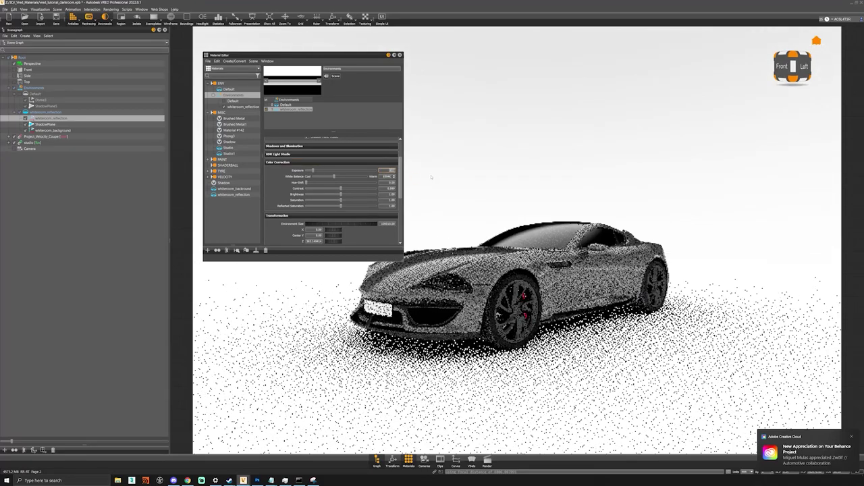
text(2)
key(Return)
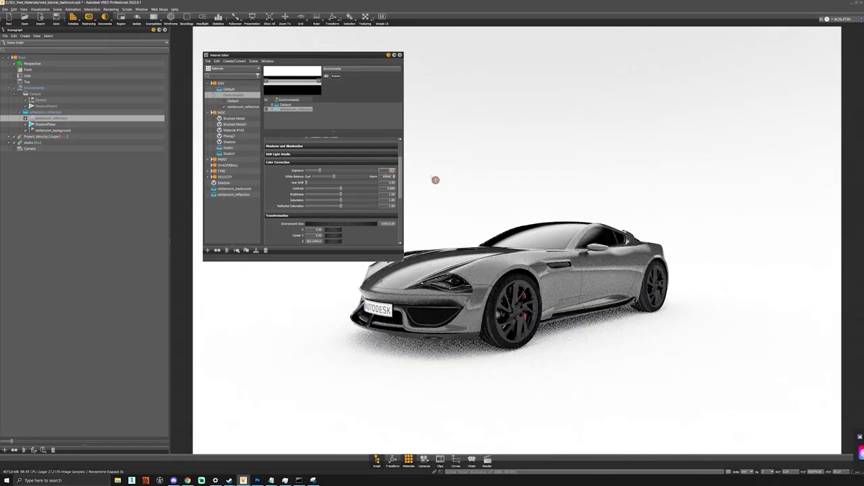
- Create a Phong material and assign it to the ShadowPlane floor under the car
drag(351, 287, 372, 303)
scroll(508, 281, down, 3)
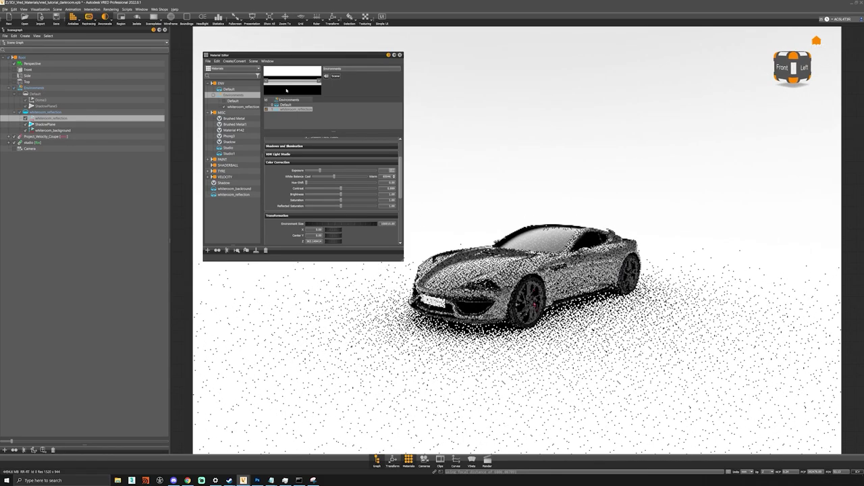
click(53, 131)
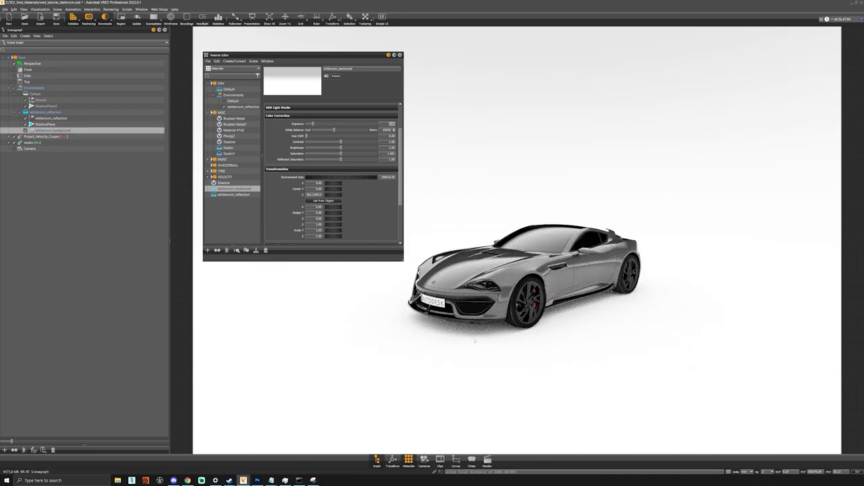
click(45, 124)
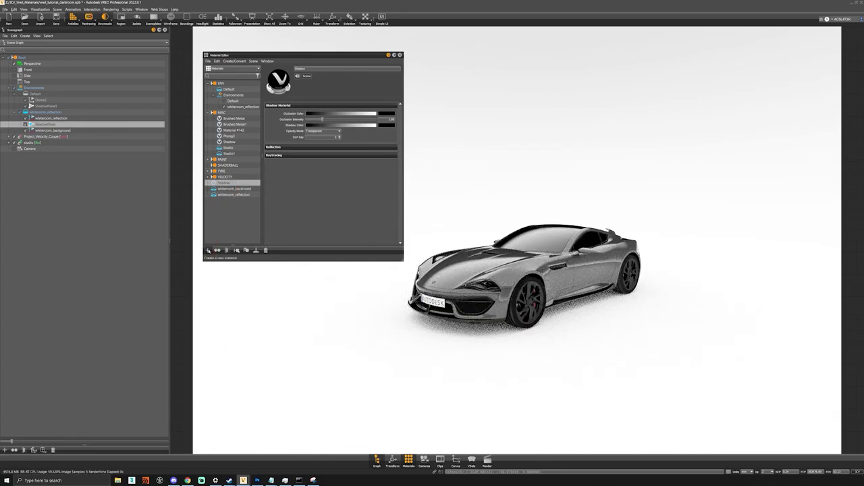
click(207, 250)
mouse_move(223, 260)
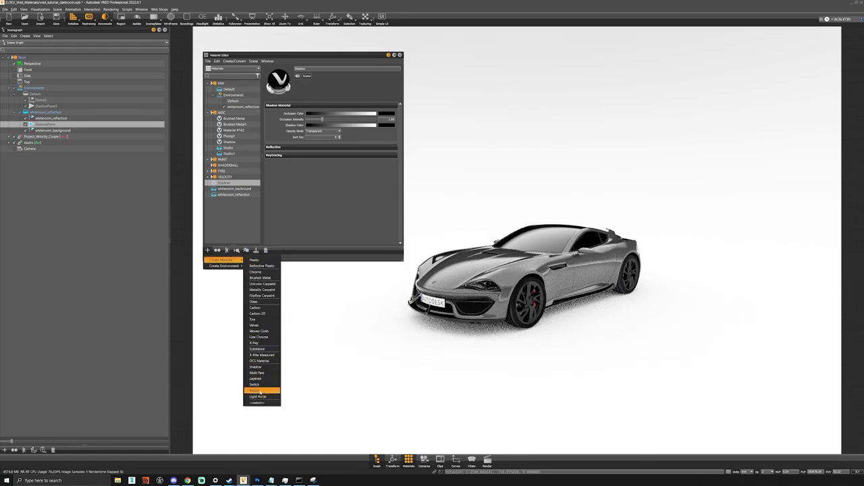
click(255, 390)
drag(225, 184, 376, 357)
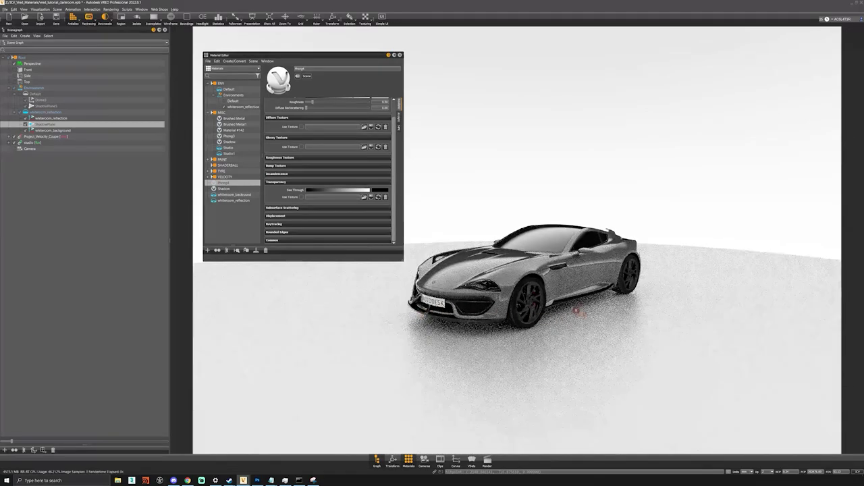
- Enable the diffuse texture of the floor's Phong material and load a concrete image from the _Concrete folder
middle_drag(600, 303, 571, 323)
drag(571, 322, 573, 315)
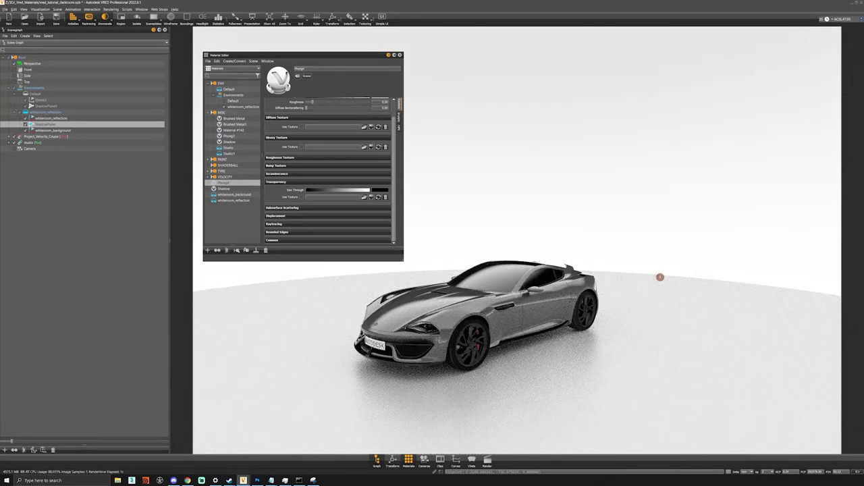
drag(644, 264, 622, 251)
scroll(622, 251, up, 2)
middle_drag(617, 260, 614, 216)
scroll(395, 143, up, 1)
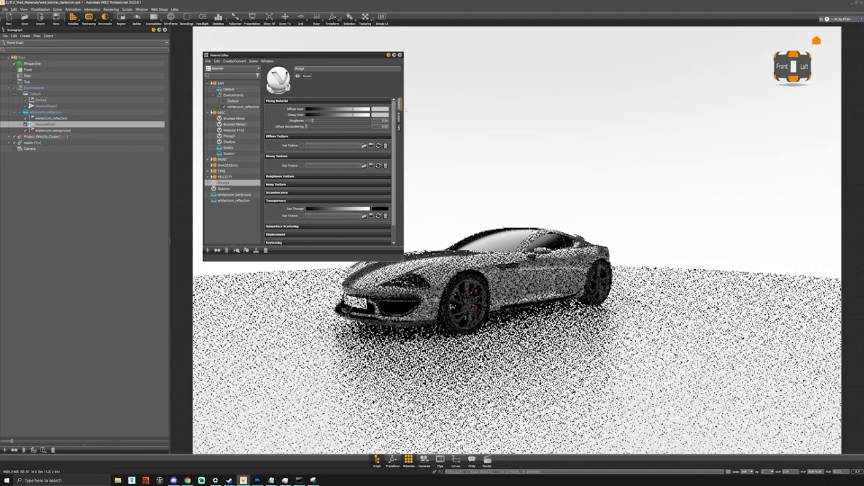
click(301, 146)
click(364, 146)
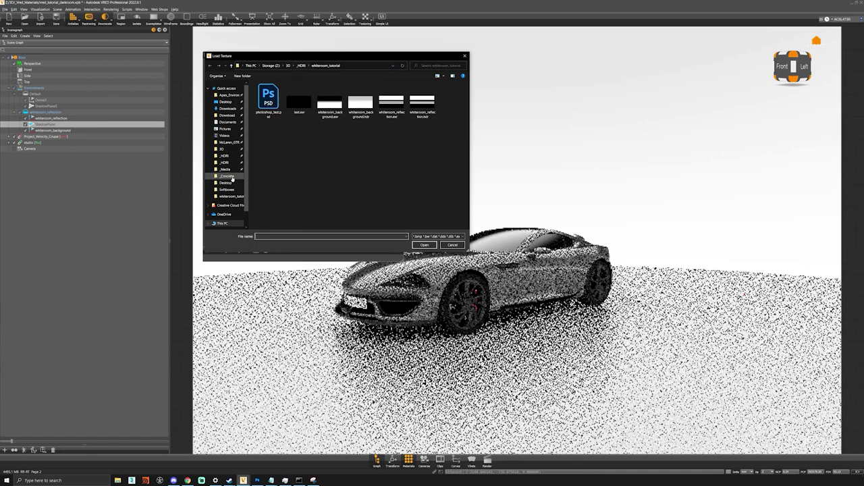
click(226, 175)
double_click(392, 101)
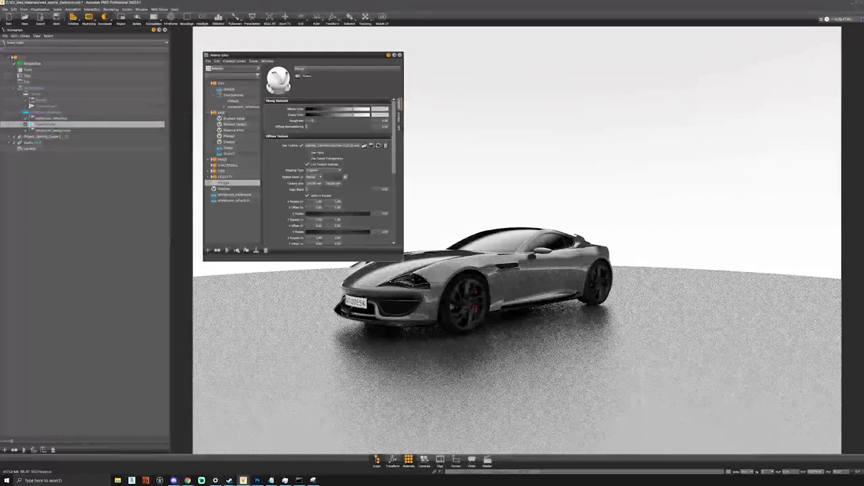
- Switch the concrete diffuse texture's mapping type to UV and increase its repeat in both U and V
click(323, 170)
click(321, 176)
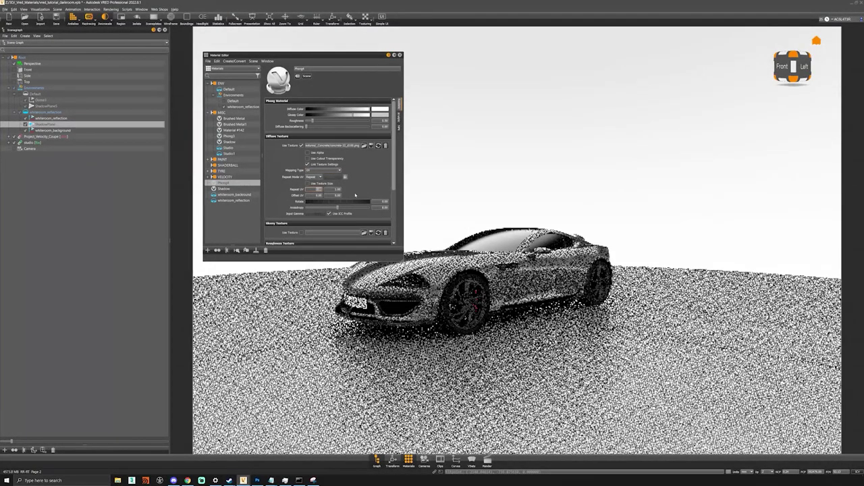
key(Tab)
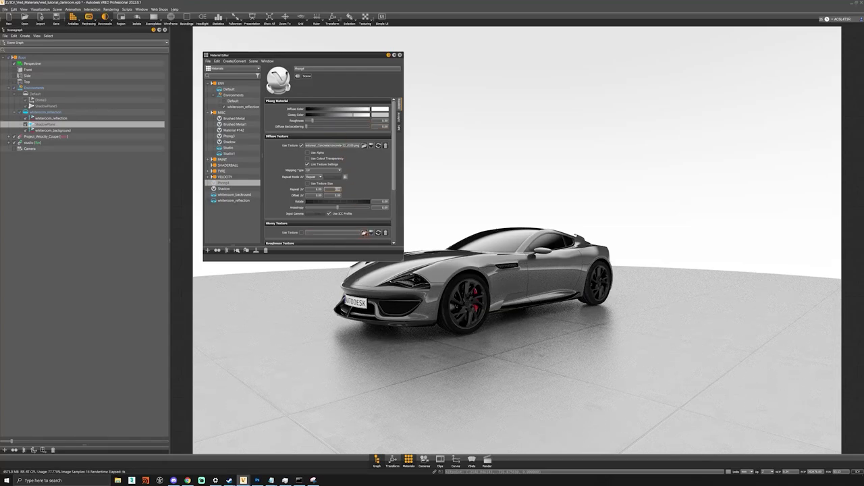
- Load the concrete gloss image as the floor material's glossy texture and darken its glossy color
click(365, 232)
double_click(418, 101)
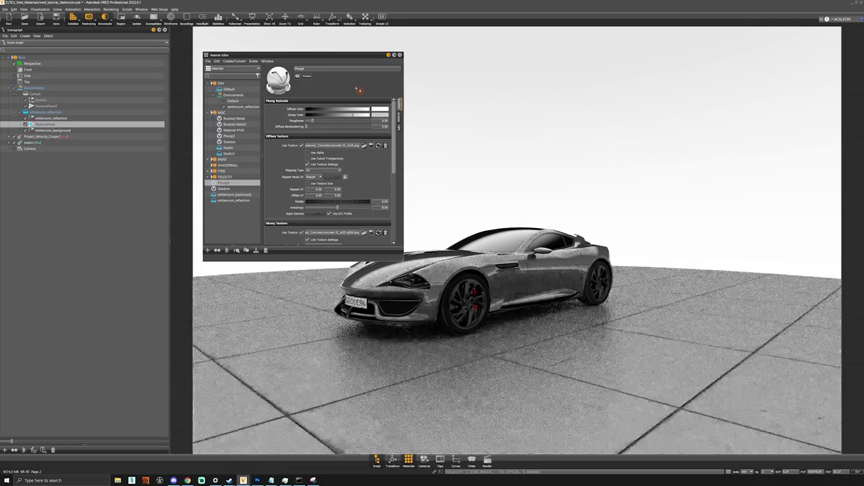
drag(354, 116, 328, 118)
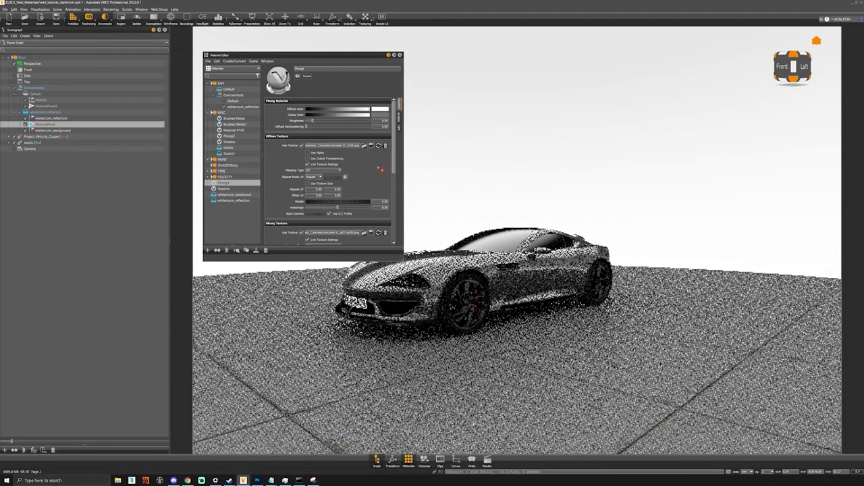
alt+drag(521, 285, 579, 294)
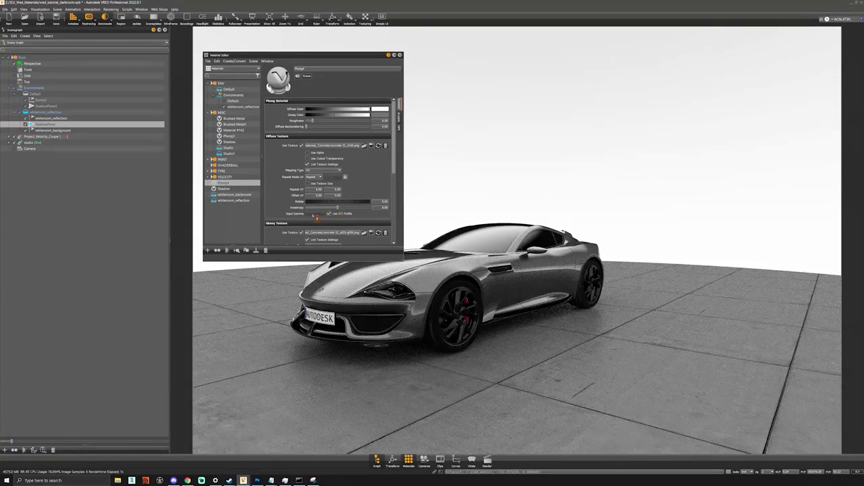
- Disable the ICC profile on the floor's diffuse texture and lower its input gamma to brighten the concrete
click(344, 216)
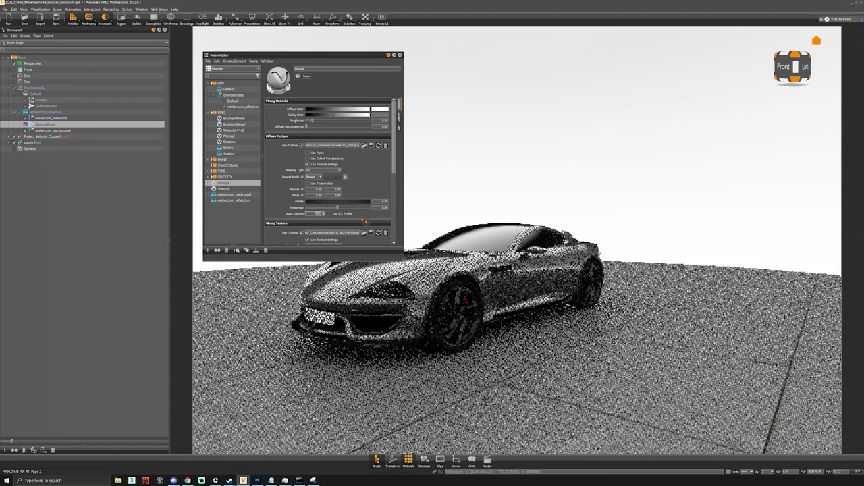
key(Return)
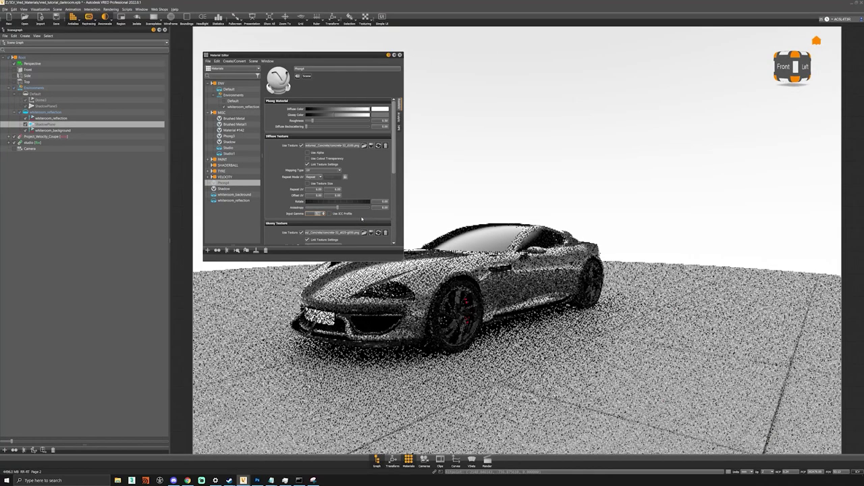
key(Return)
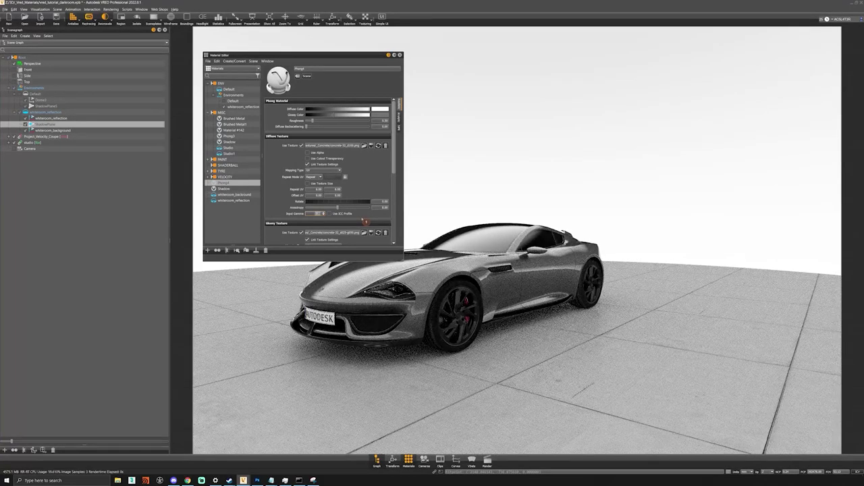
- Enable the transparency texture of the floor's Phong material
drag(512, 319, 501, 336)
drag(607, 317, 486, 339)
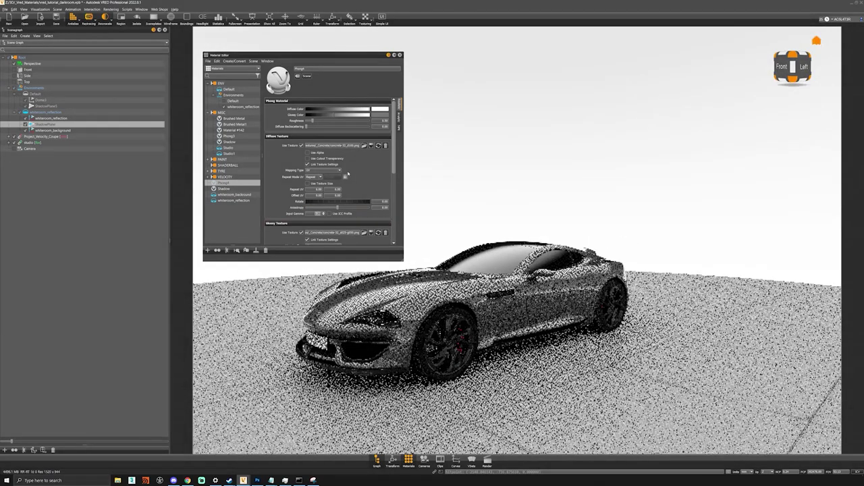
scroll(396, 163, down, 5)
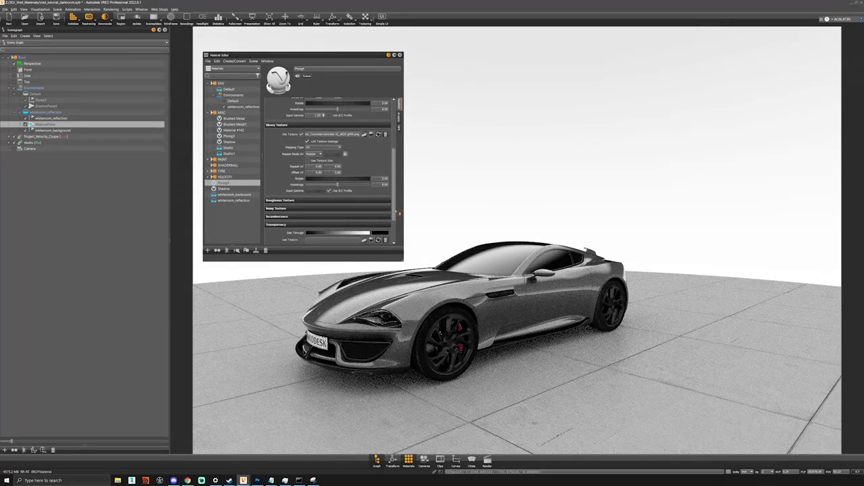
scroll(305, 209, down, 2)
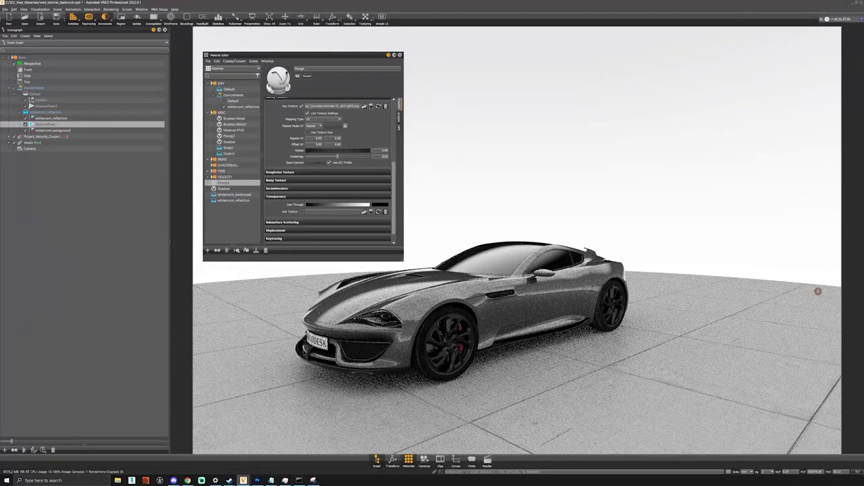
click(301, 212)
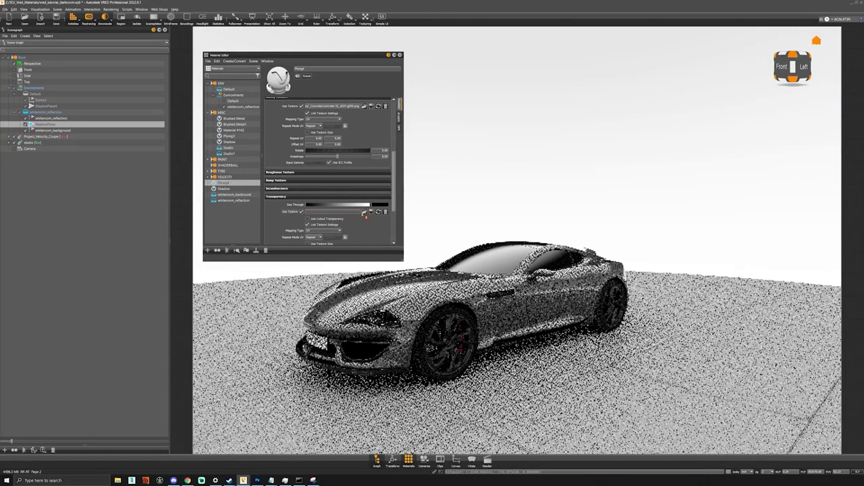
- Preview gradient.png in the whiteroom_tutorial folder and load it as the floor material's transparency texture
click(363, 212)
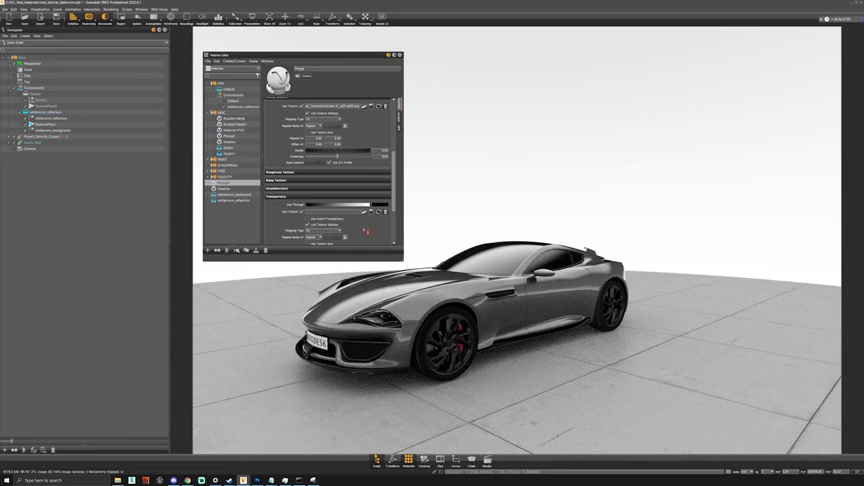
click(364, 211)
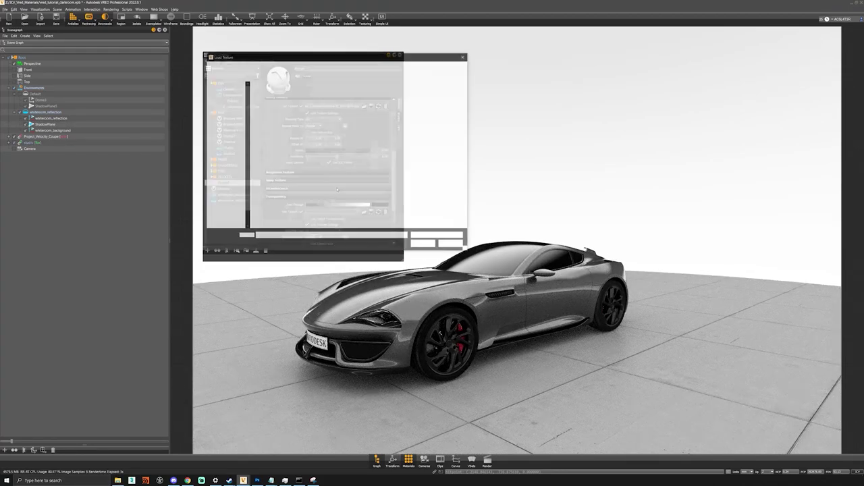
click(230, 196)
click(277, 108)
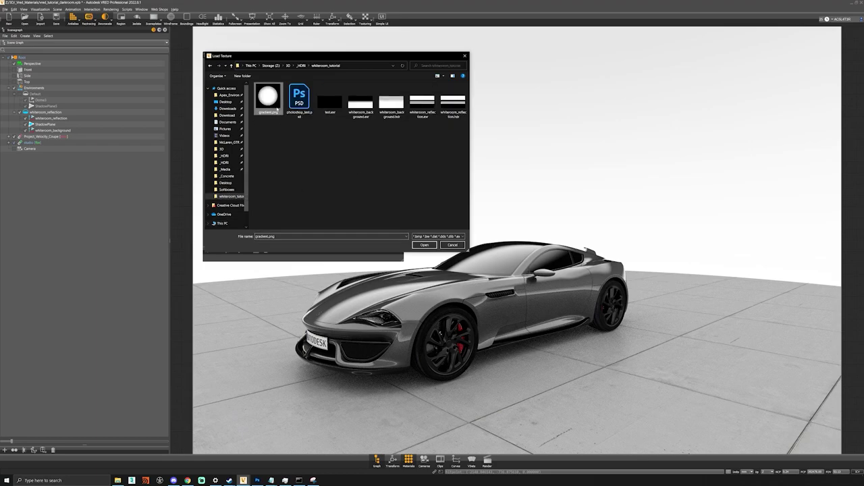
right_click(276, 110)
click(297, 120)
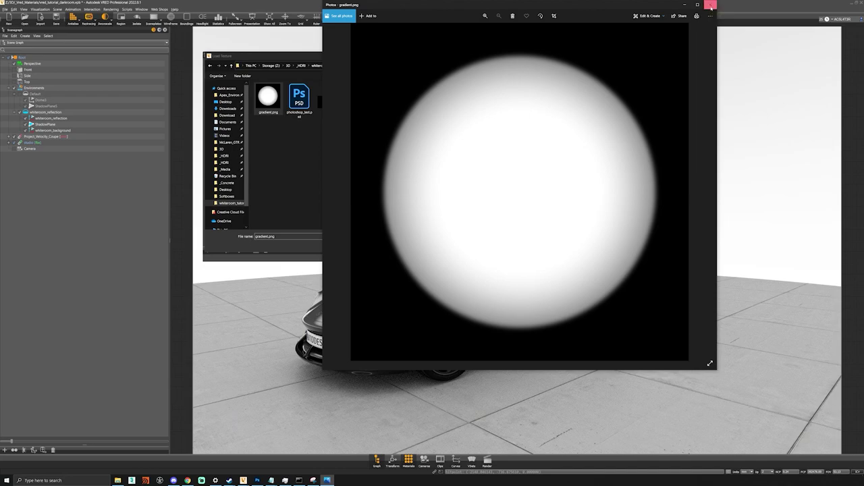
click(711, 8)
double_click(278, 101)
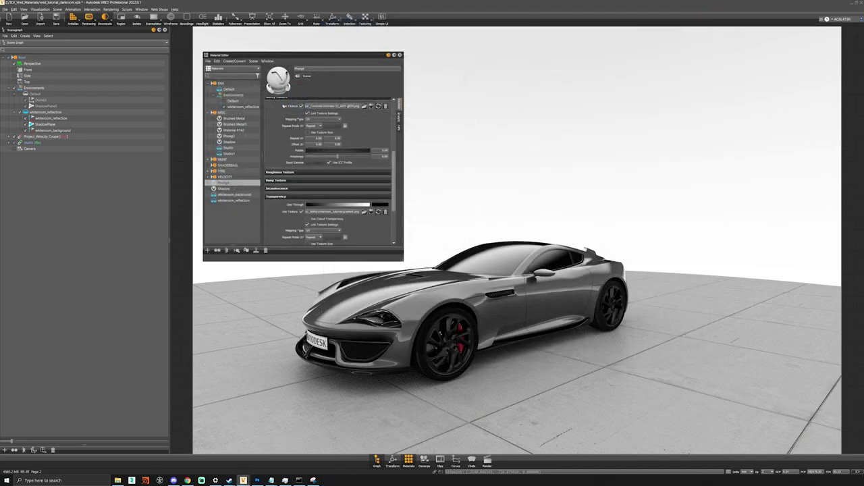
- Switch the floor material's linked texture mapping from UV to Planar and fit the projection size
scroll(277, 169, down, 3)
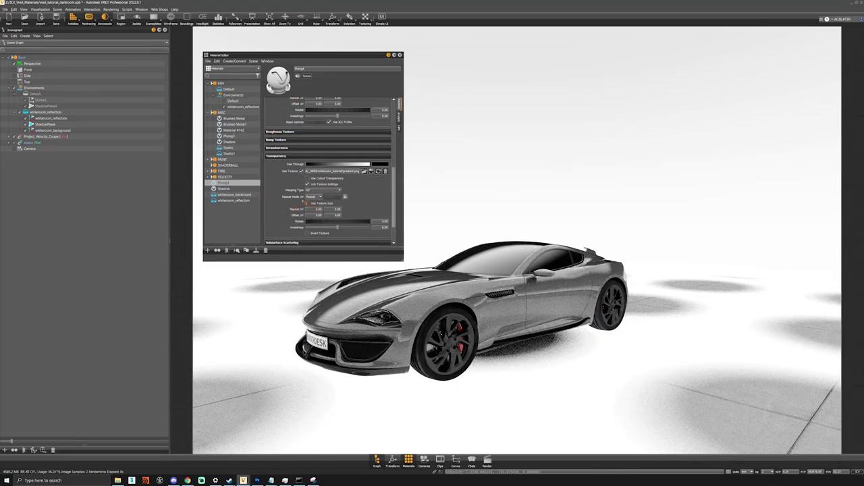
click(322, 198)
click(327, 200)
scroll(338, 189, up, 3)
click(323, 166)
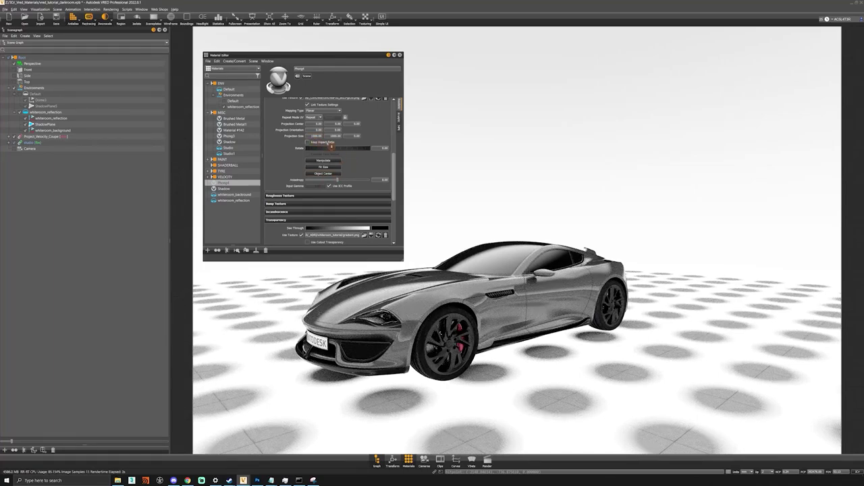
- Try a planar projection size of 80000 in both directions for the floor material's textures
drag(310, 138, 373, 143)
text(2000)
key(Tab)
text(2000)
key(shift+Tab)
text(80000)
key(Return)
text(80000)
key(Return)
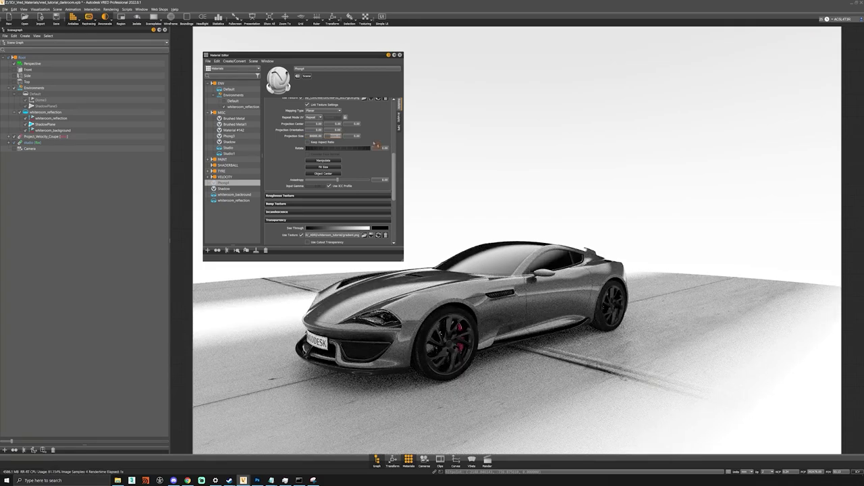
click(323, 168)
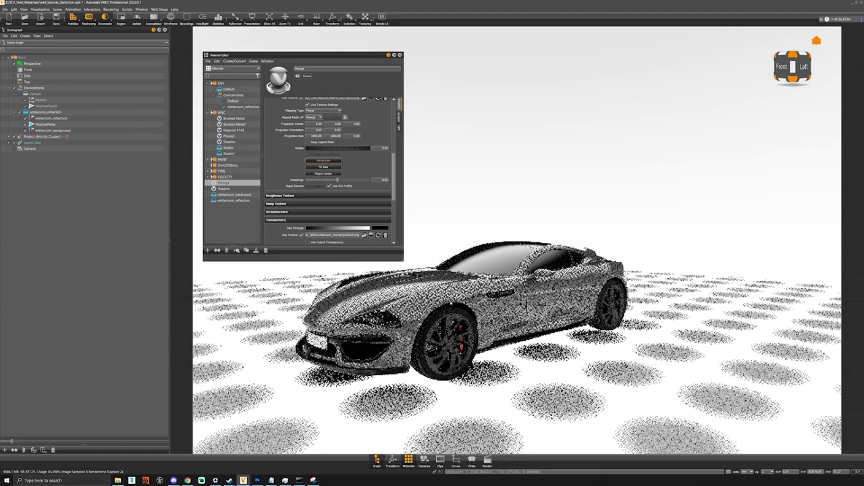
- Manipulate the planar projection, enlarging it evenly until a single gradient circle covers the floor around the car
click(324, 161)
drag(489, 336, 654, 249)
scroll(650, 179, down, 6)
scroll(654, 220, down, 4)
scroll(653, 250, down, 3)
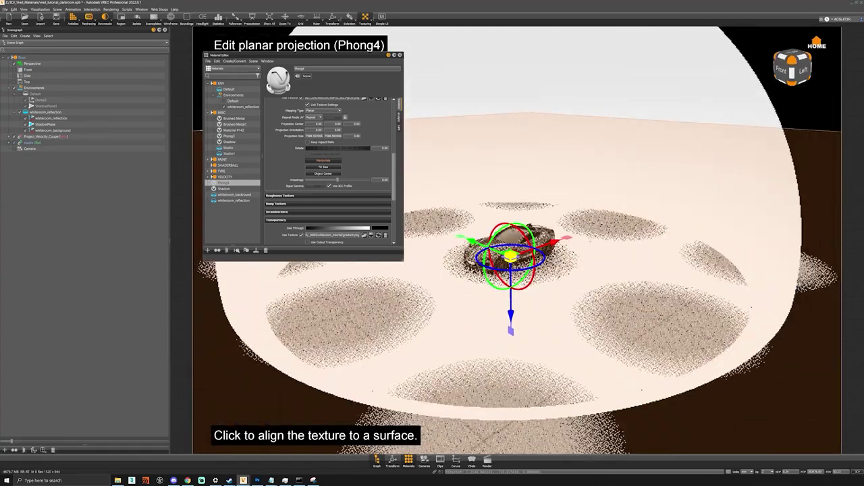
alt+middle_drag(654, 250, 640, 323)
drag(497, 330, 600, 106)
click(600, 107)
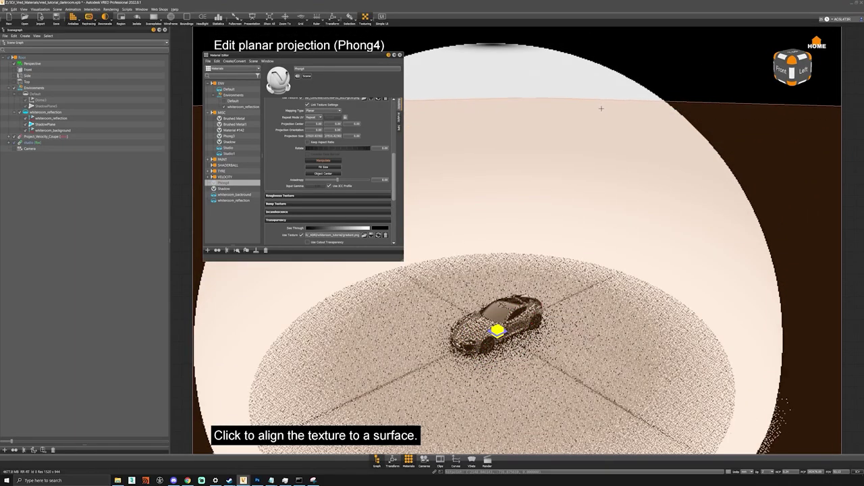
click(606, 106)
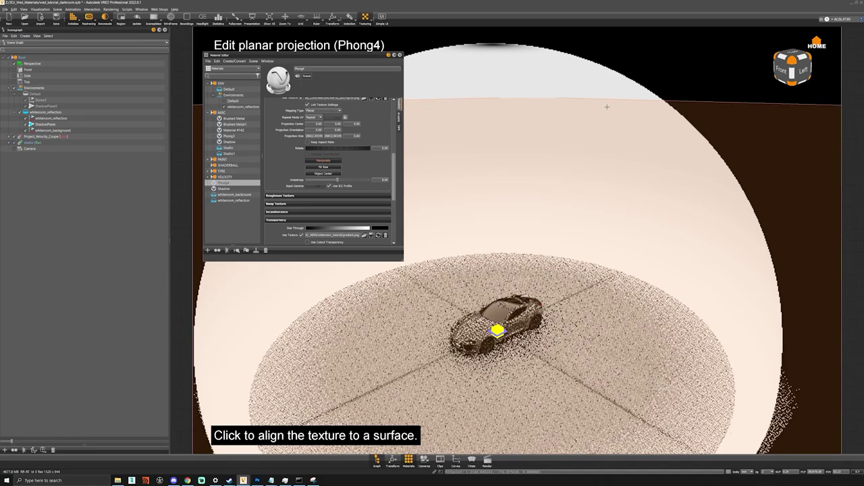
click(608, 103)
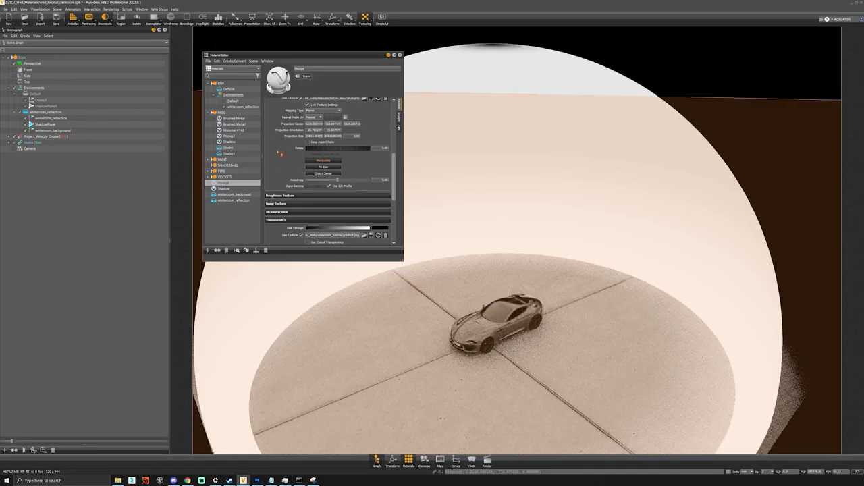
- Unlink the transparency and glossy texture settings and switch the concrete diffuse texture's mapping back to UV
scroll(307, 202, down, 2)
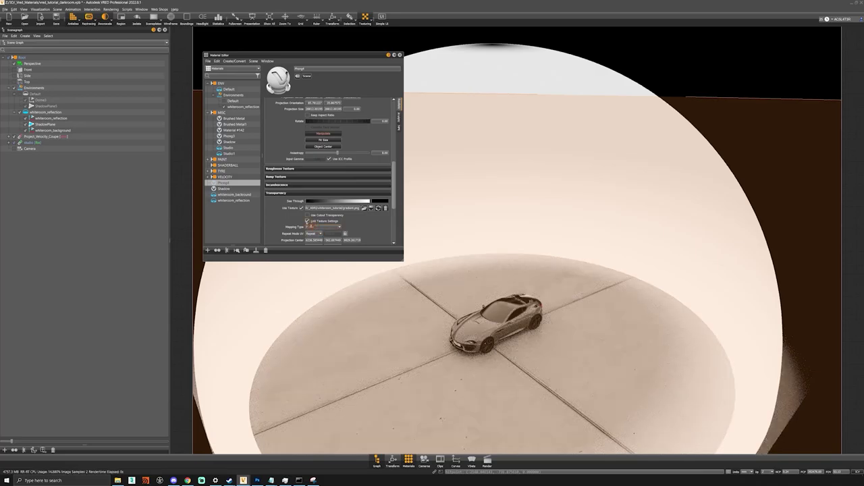
click(325, 222)
drag(397, 197, 394, 135)
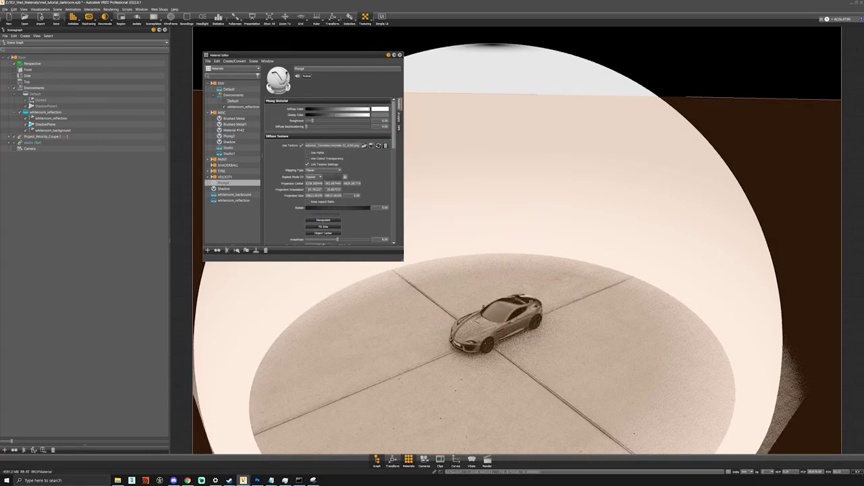
click(318, 170)
click(319, 176)
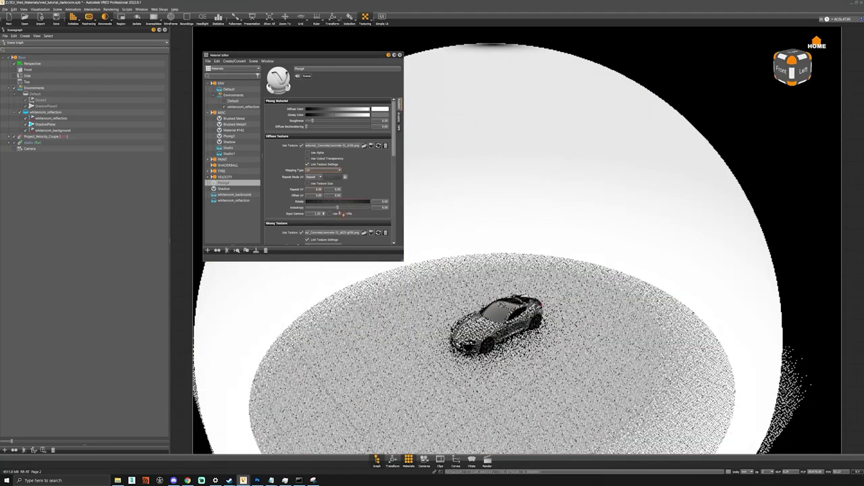
scroll(341, 214, down, 5)
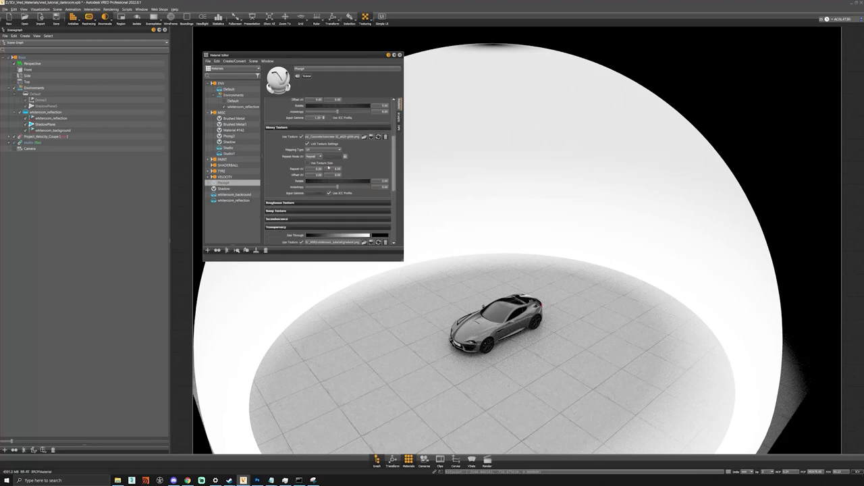
click(312, 146)
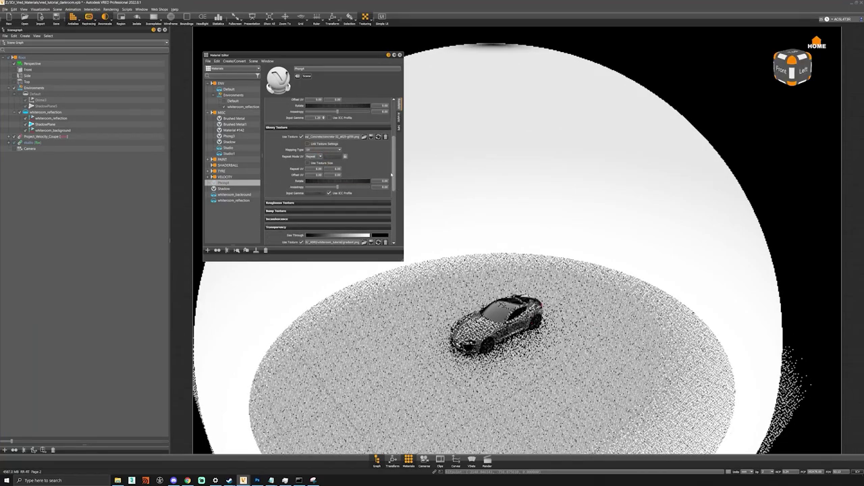
- Scale the ShadowPlane down uniformly so the concrete floor sits inside the white dome
drag(391, 185, 392, 221)
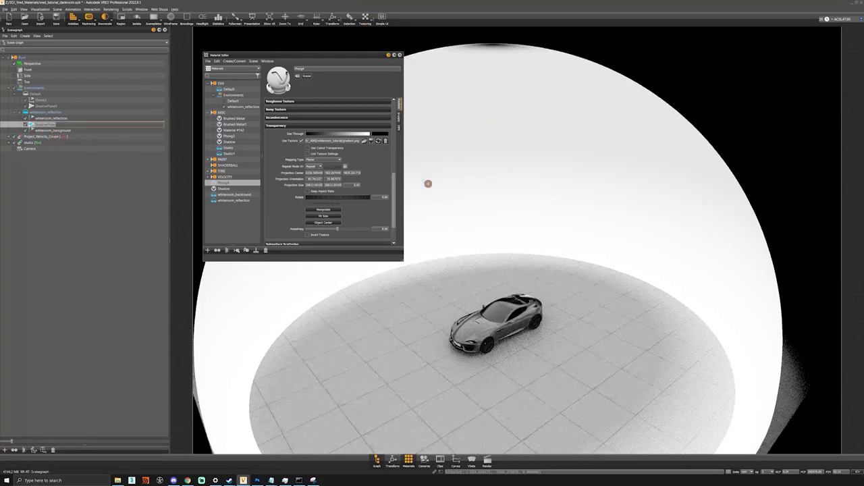
key(r)
mouse_move(498, 332)
mouse_down()
mouse_move(466, 332)
mouse_move(505, 336)
mouse_up()
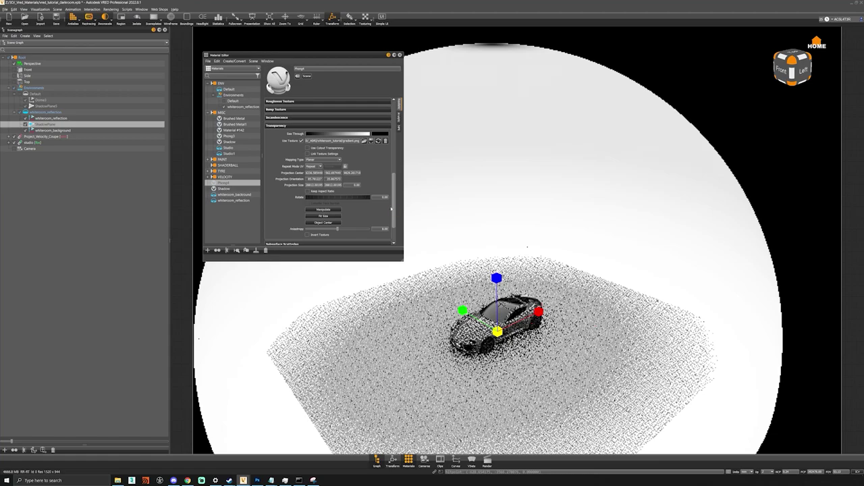
- Try cutout transparency on the floor's gradient texture with a lighter See Through color
scroll(390, 209, down, 2)
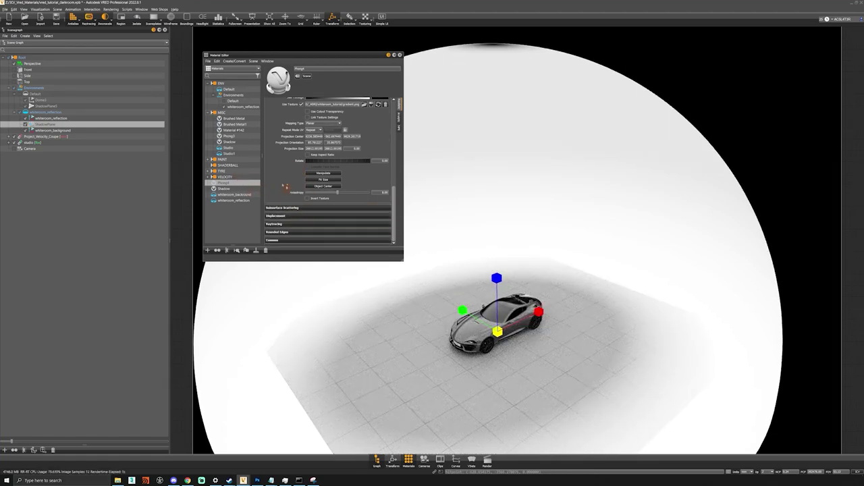
scroll(300, 228, up, 2)
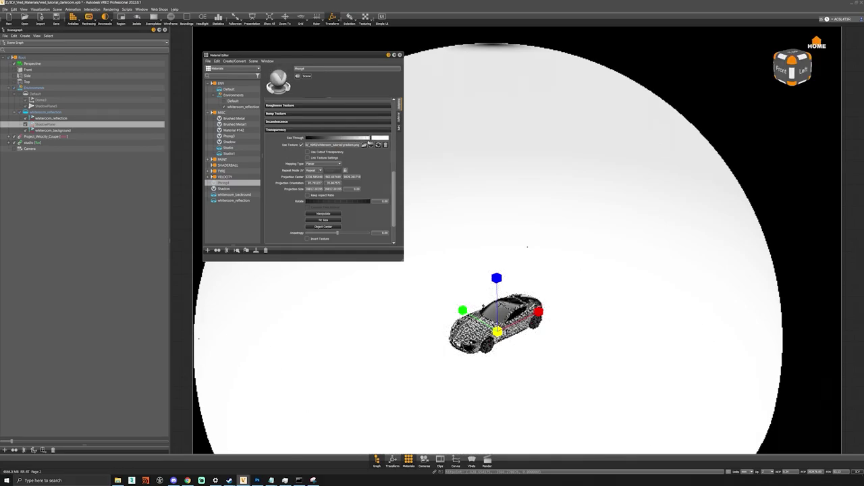
click(319, 154)
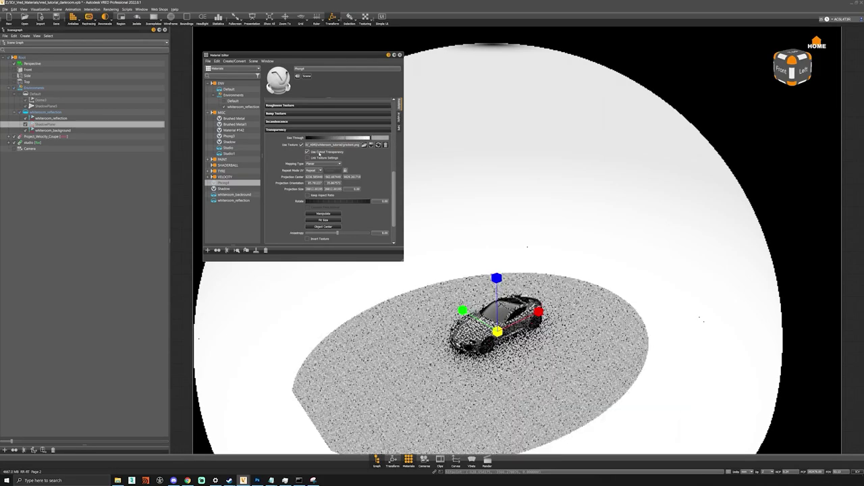
mouse_move(345, 138)
mouse_down()
mouse_move(359, 139)
mouse_move(301, 139)
mouse_move(362, 144)
mouse_move(351, 144)
mouse_up()
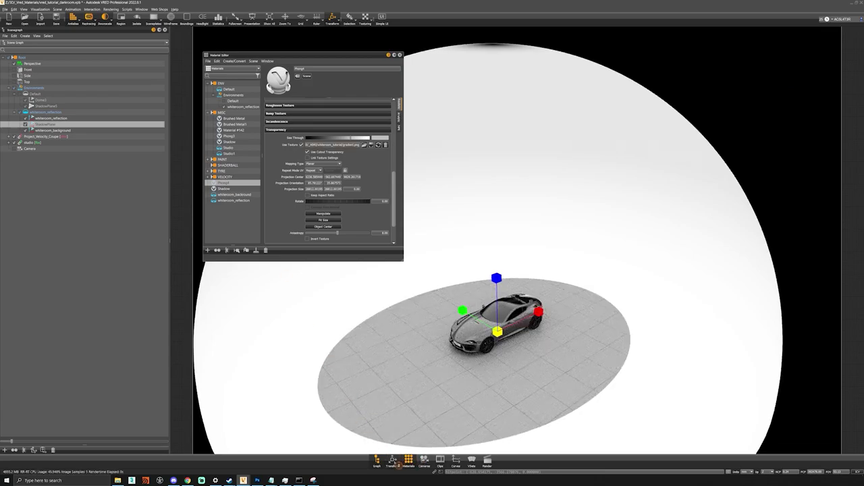
- Check the ShadowPlane's transform values, and turn cutout transparency off with See Through back at black
click(394, 461)
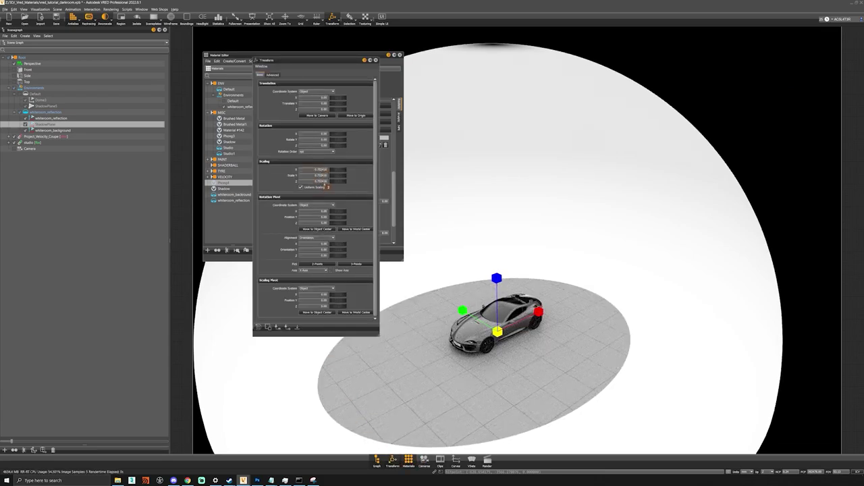
click(376, 60)
drag(521, 156, 523, 177)
scroll(524, 180, down, 5)
scroll(507, 296, up, 4)
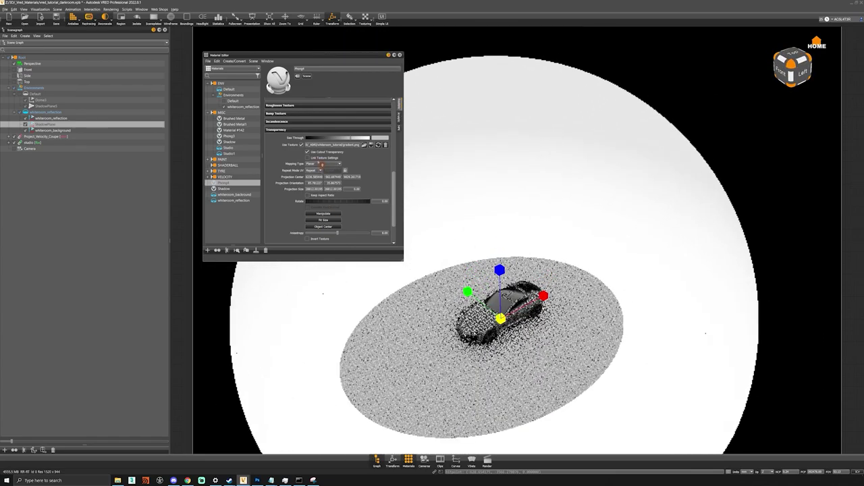
click(313, 153)
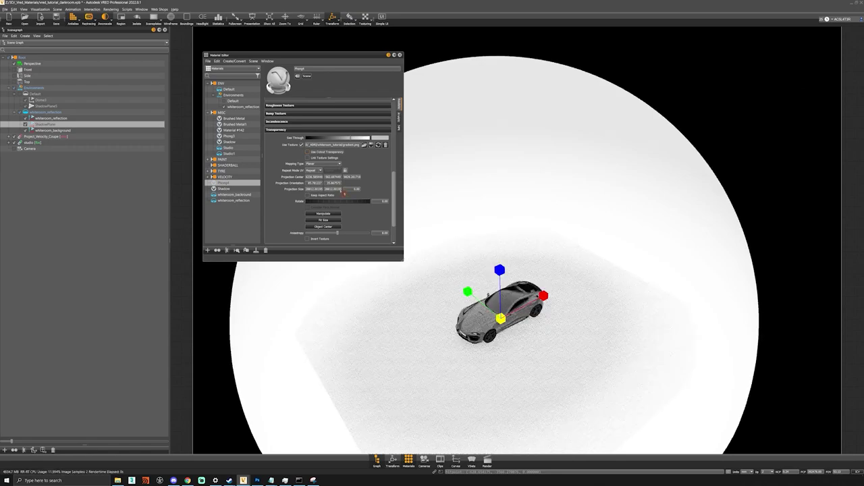
drag(355, 138, 294, 137)
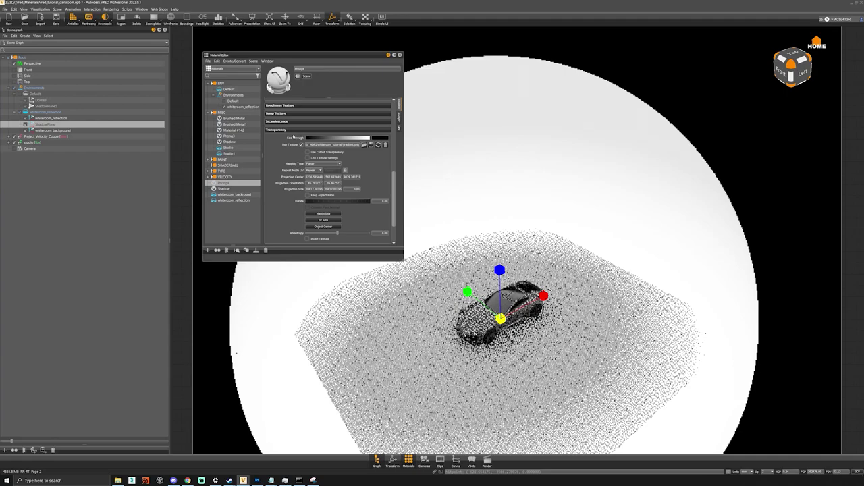
- Adjust the ShadowPlane's scale slightly and fit the gradient's planar projection to the plane's size
drag(501, 319, 469, 321)
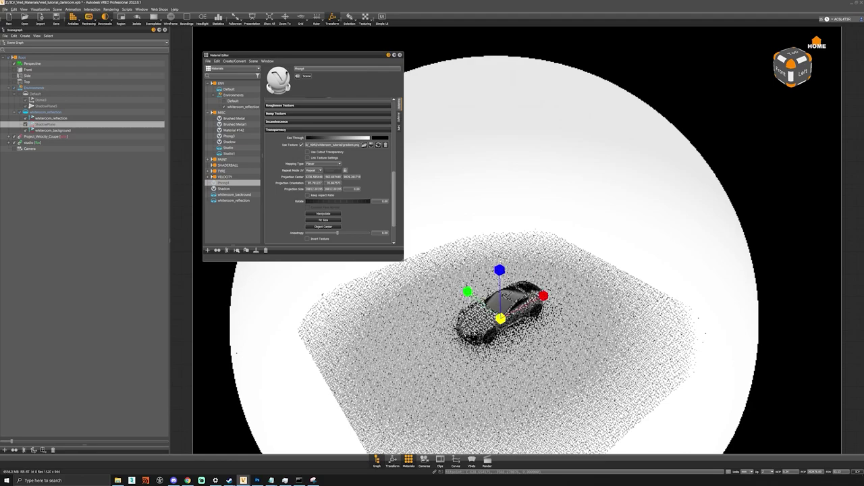
click(328, 214)
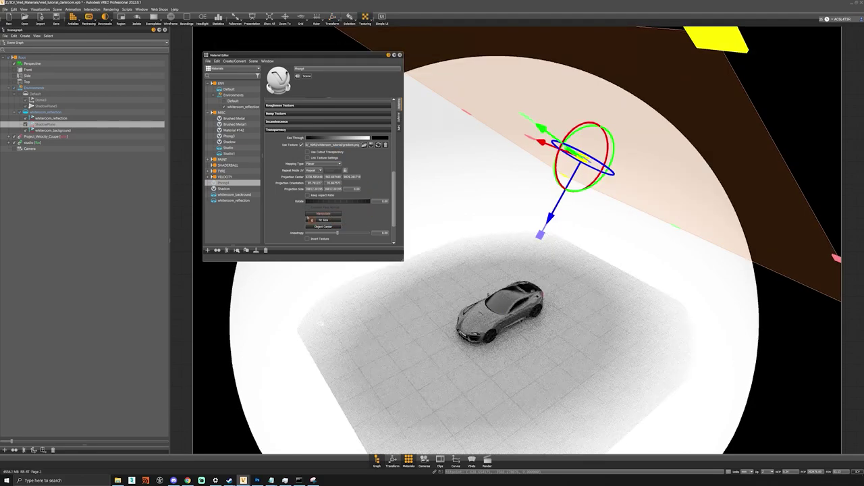
click(324, 221)
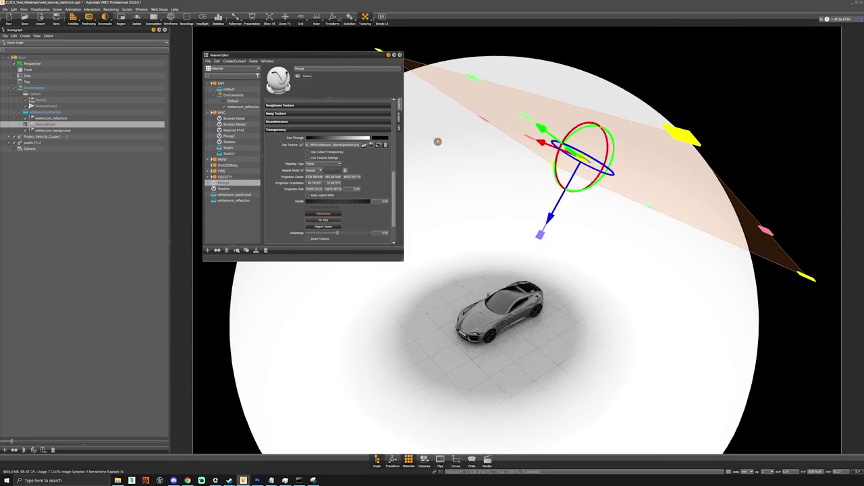
- Align the gradient's planar projection to the floor surface and move its center to the middle of the floor
click(486, 345)
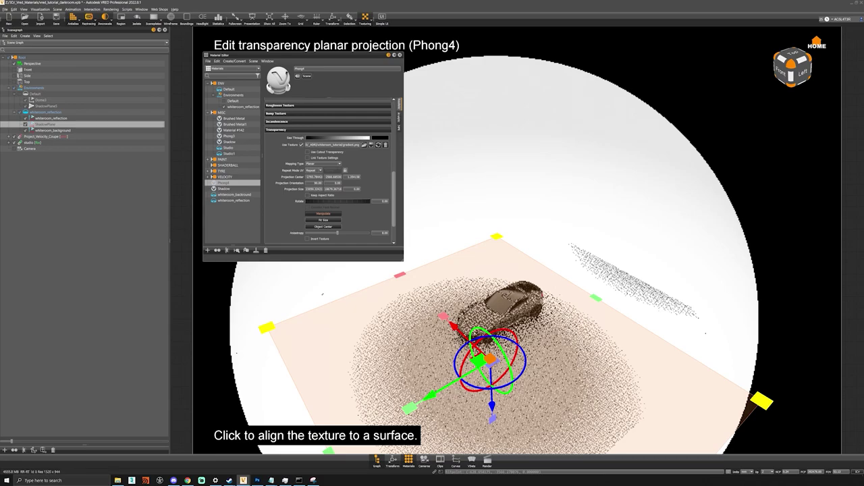
mouse_move(490, 359)
mouse_down()
mouse_move(538, 350)
mouse_move(472, 357)
mouse_move(465, 343)
mouse_move(480, 326)
mouse_move(471, 343)
mouse_move(477, 348)
mouse_up()
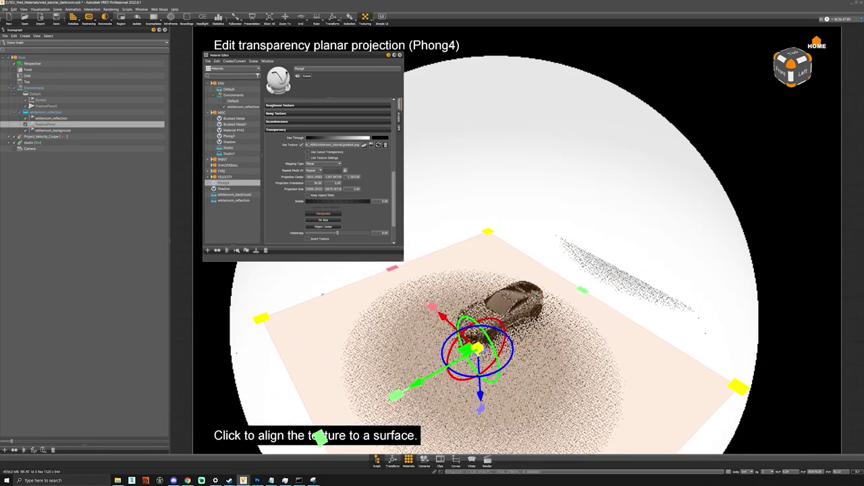
scroll(478, 348, down, 3)
scroll(478, 348, up, 5)
middle_drag(478, 349, 483, 254)
scroll(484, 254, up, 2)
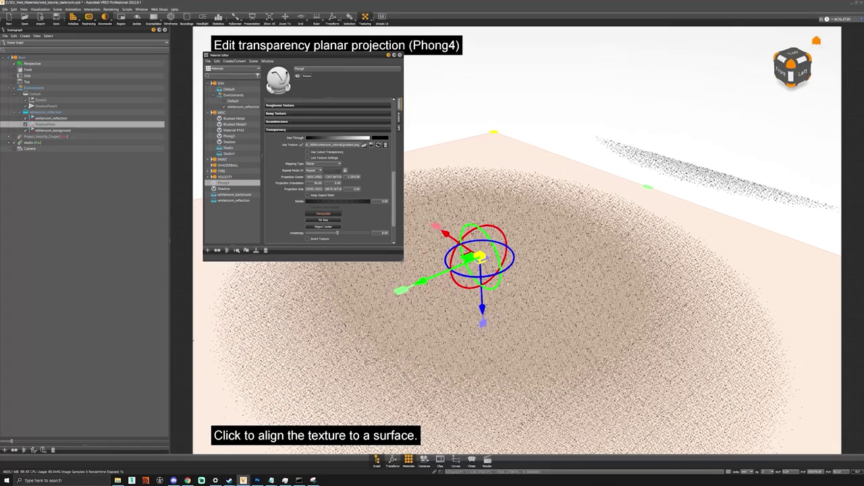
middle_drag(508, 284, 489, 332)
drag(420, 331, 480, 297)
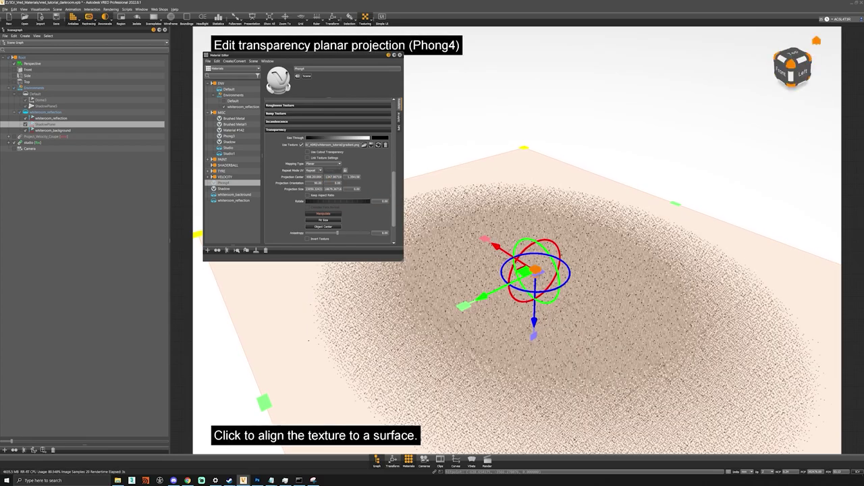
- Enlarge the gradient's projection on the floor, finish manipulating it, and show the car model again
drag(535, 270, 569, 260)
drag(610, 178, 622, 168)
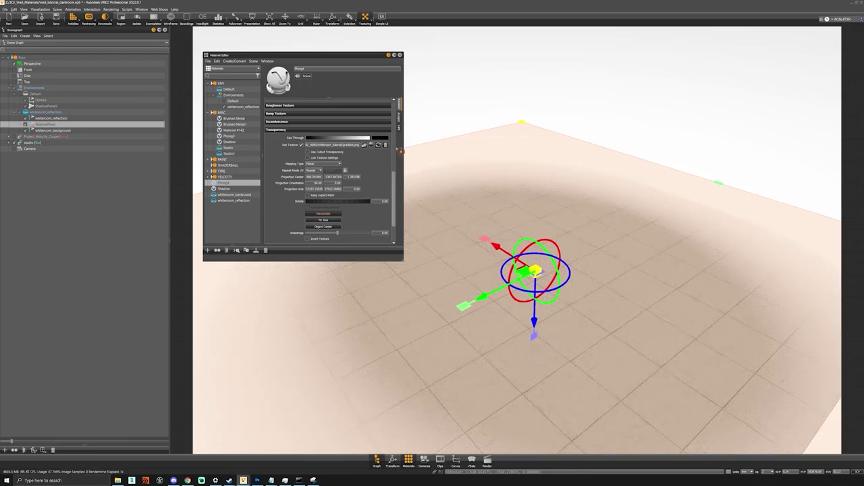
click(331, 214)
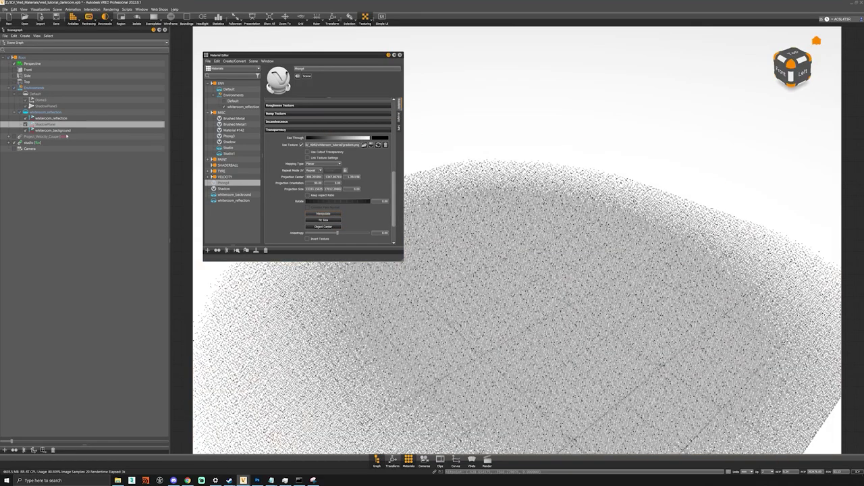
click(14, 136)
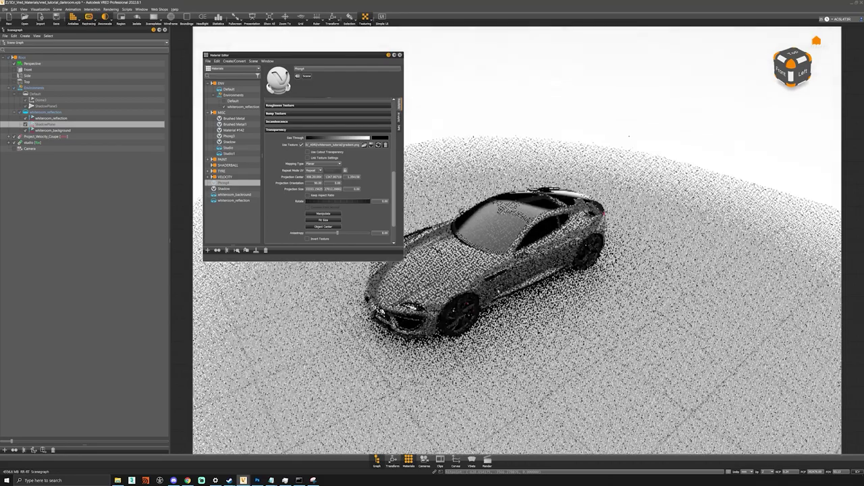
drag(497, 266, 508, 285)
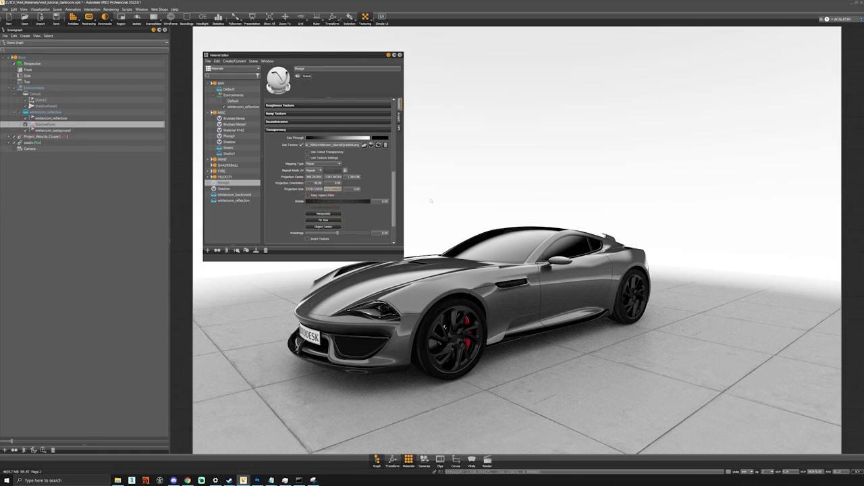
- Set the gradient's projection size to 30000 in both directions and turn on Keep Aspect Ratio
key(shift+Tab)
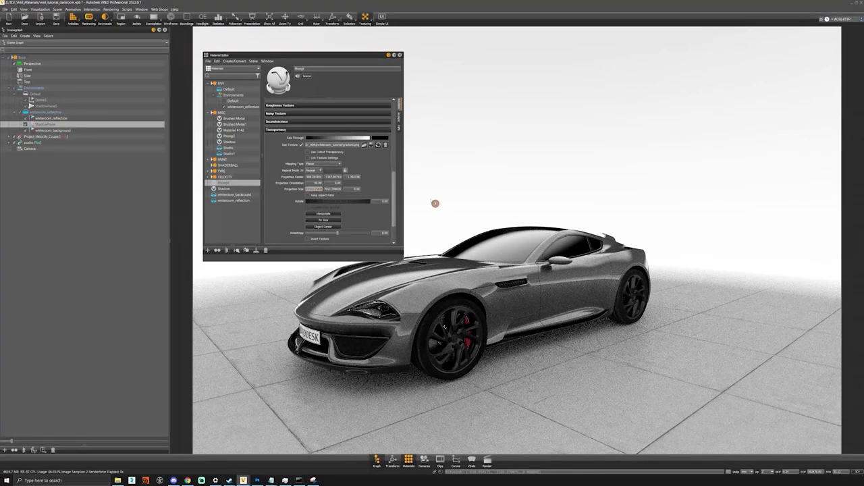
click(434, 203)
text(000)
key(Tab)
text(30)
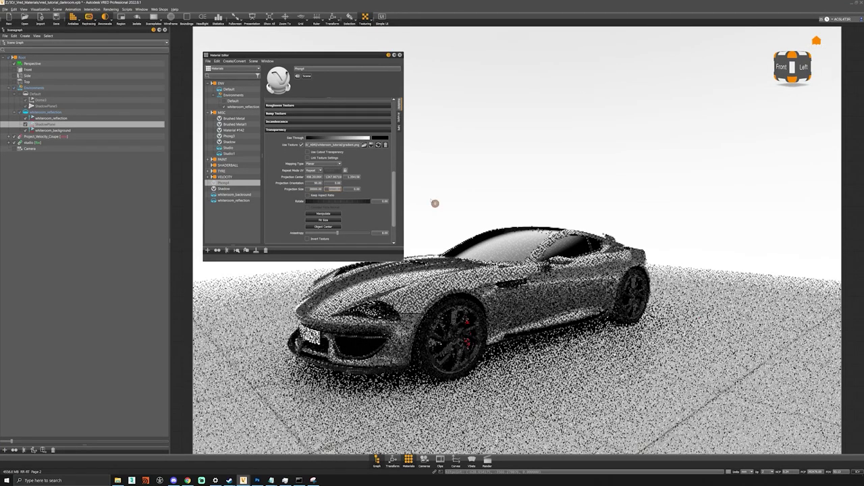
click(307, 195)
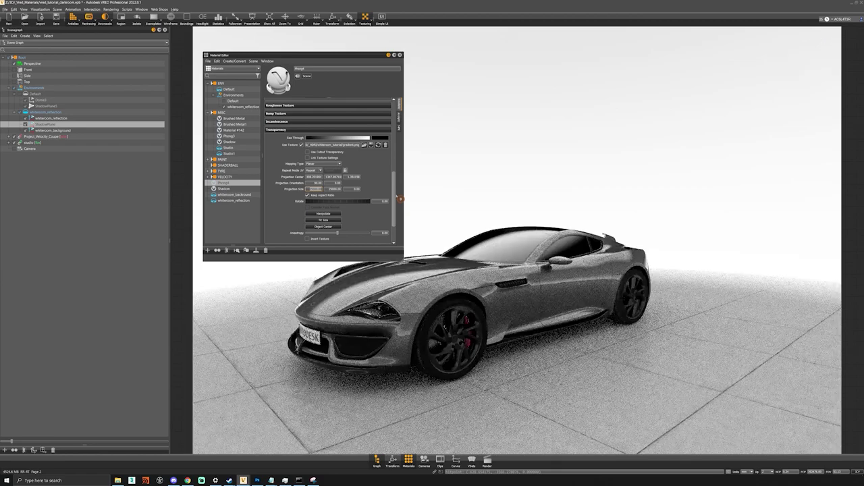
- Reduce the gradient's projection size to 20000 and check the floor's fade around the car
text(20000.00)
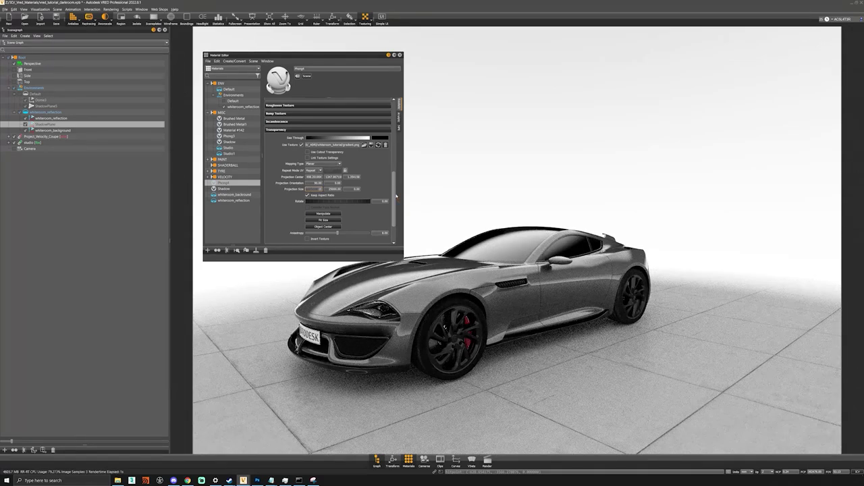
key(Return)
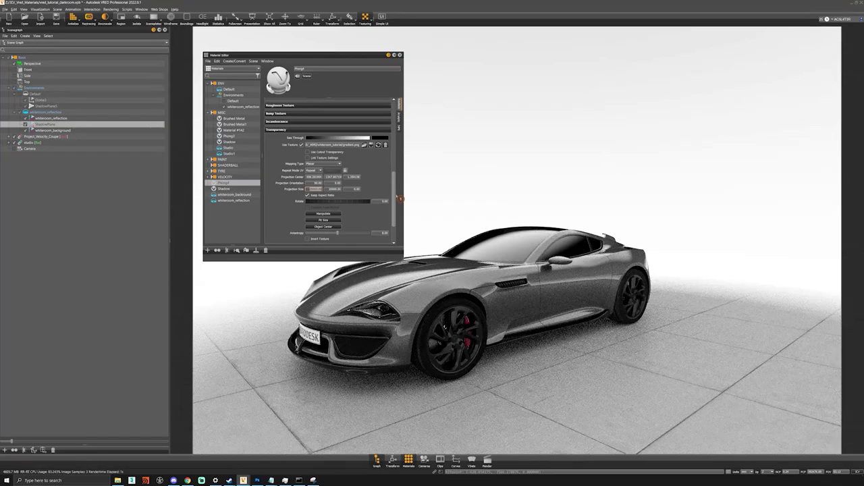
drag(483, 311, 652, 399)
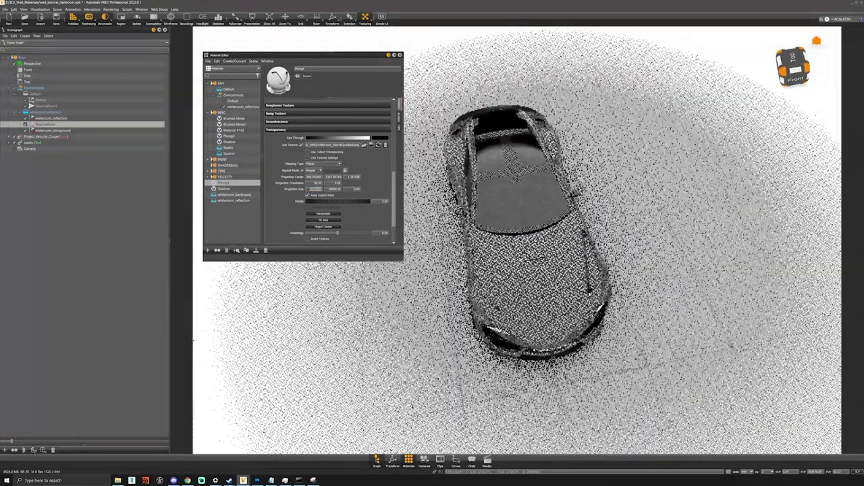
scroll(598, 204, down, 4)
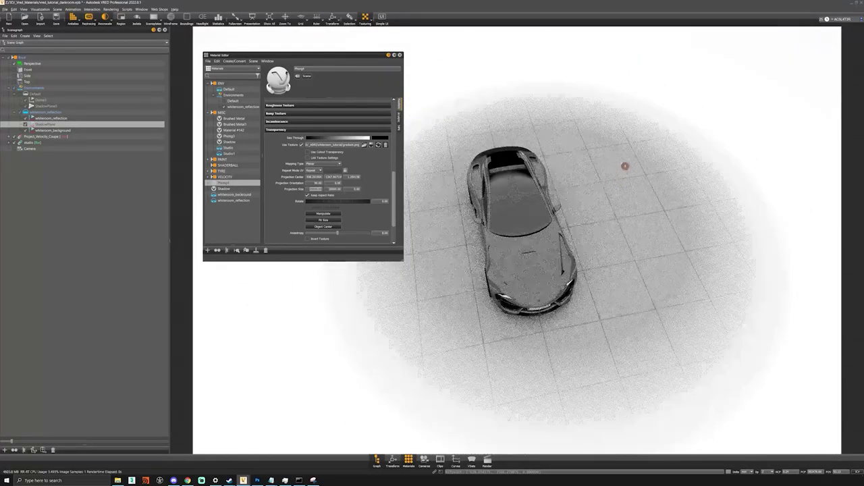
drag(593, 204, 558, 150)
middle_drag(675, 270, 564, 284)
scroll(564, 283, up, 3)
drag(564, 283, 644, 189)
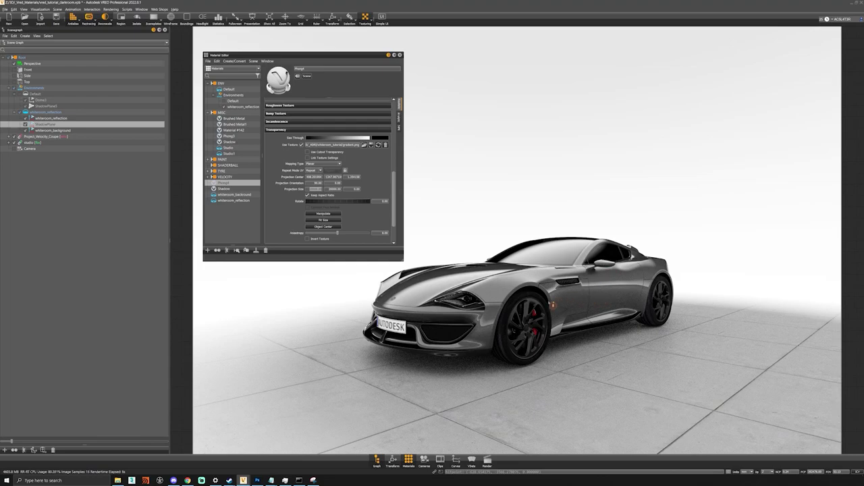
- Lower the Perspective camera's white balance in its image processing settings to give the render a cool blue tint
click(407, 57)
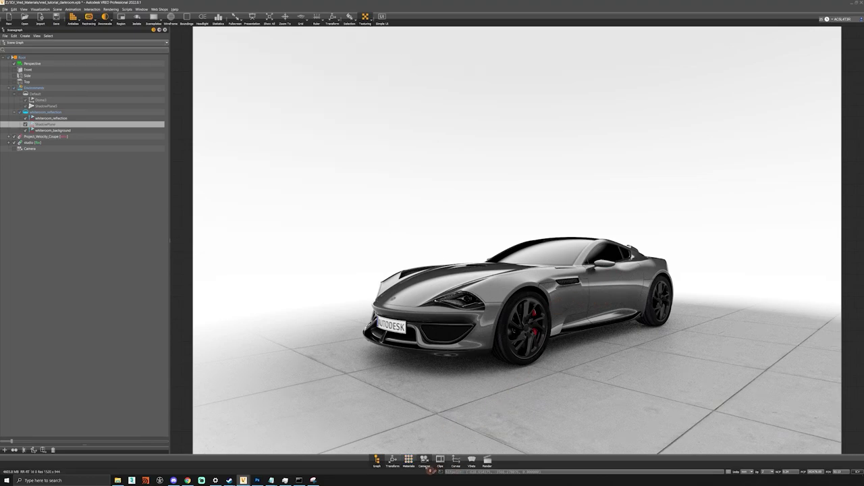
click(424, 460)
click(280, 142)
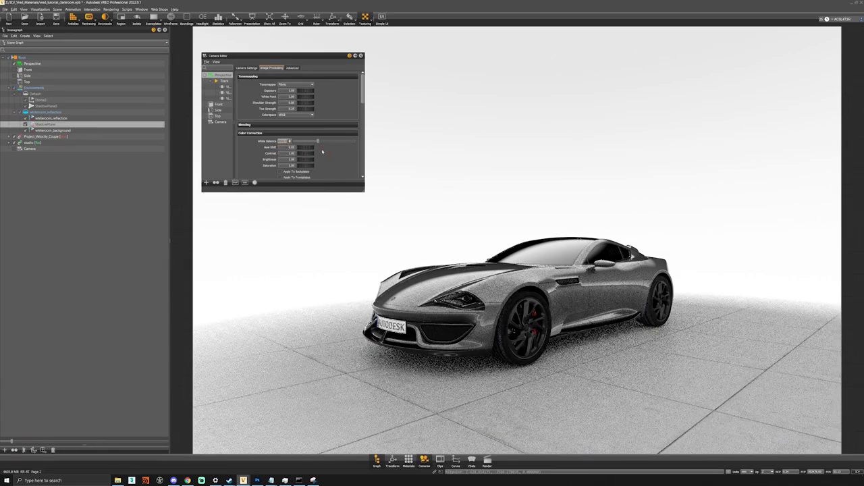
text(5)
key(Return)
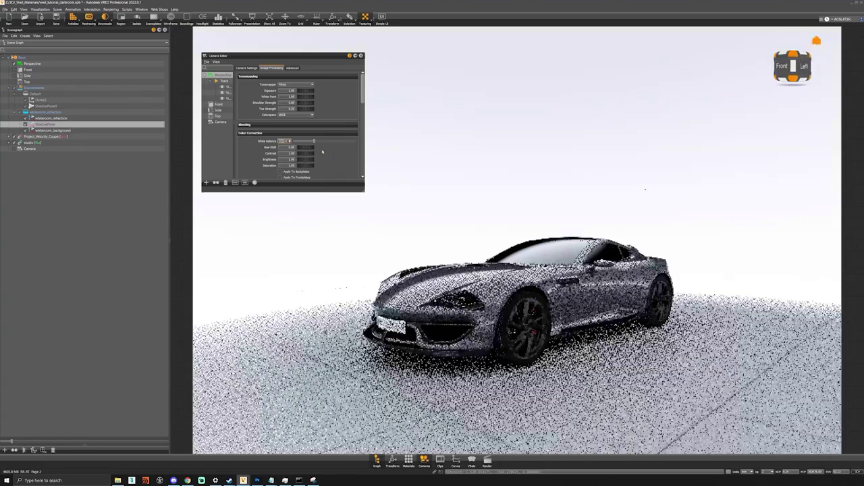
right_drag(608, 329, 646, 281)
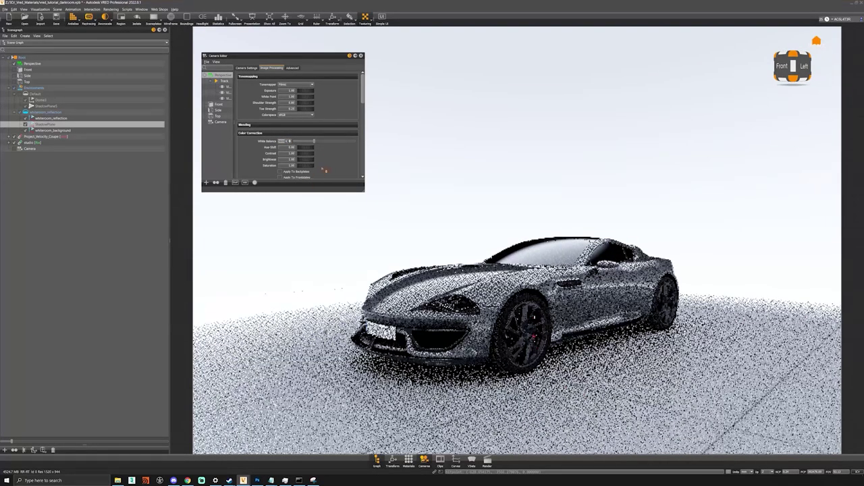
- Enable distance fog for the Perspective camera
scroll(246, 132, down, 2)
scroll(246, 132, down, 4)
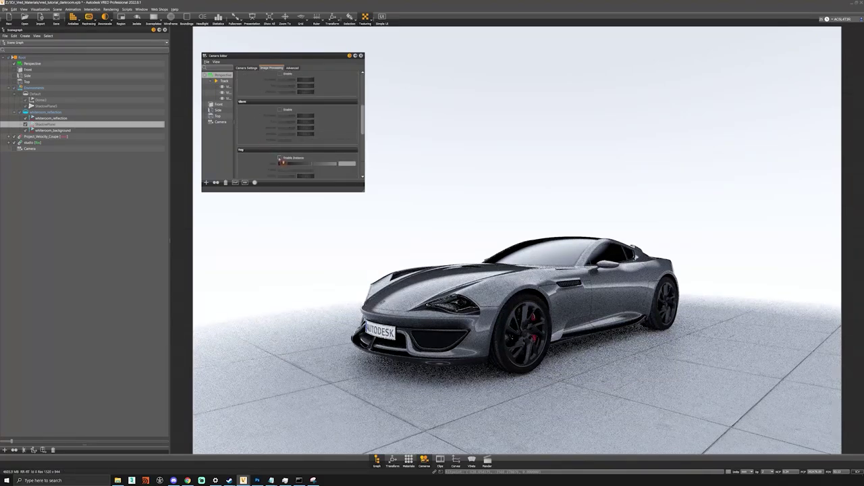
click(280, 157)
scroll(249, 114, down, 1)
drag(574, 298, 601, 298)
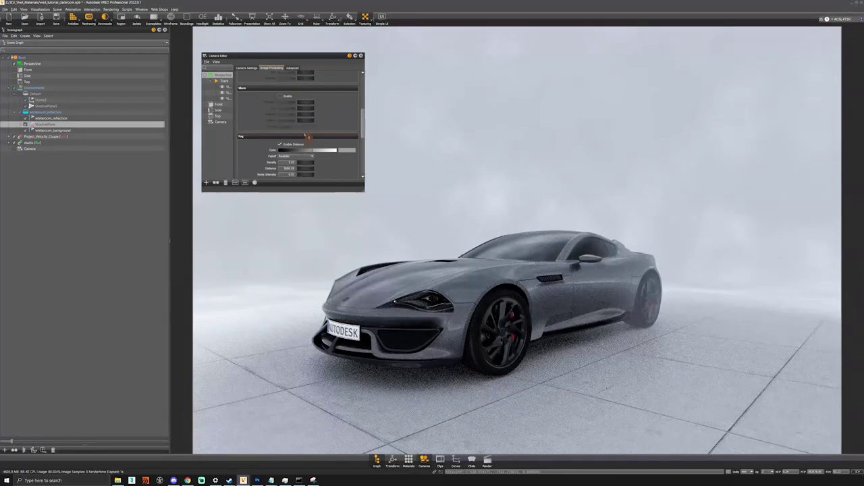
scroll(312, 136, down, 2)
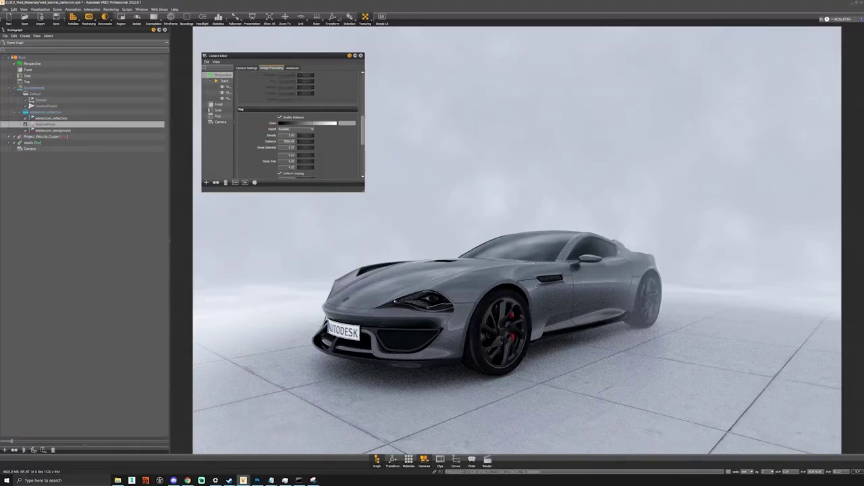
- Adjust the fog's density and noise intensity, lighten its color to near white, and increase its distance
drag(305, 136, 252, 143)
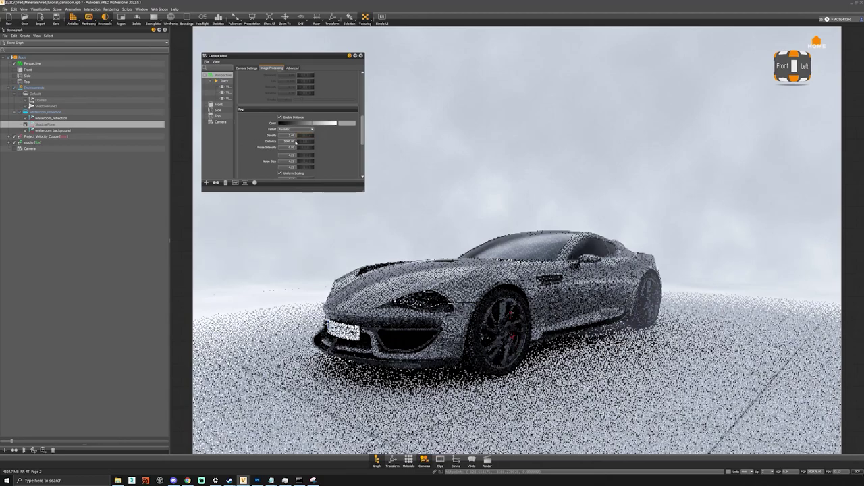
drag(304, 148, 325, 125)
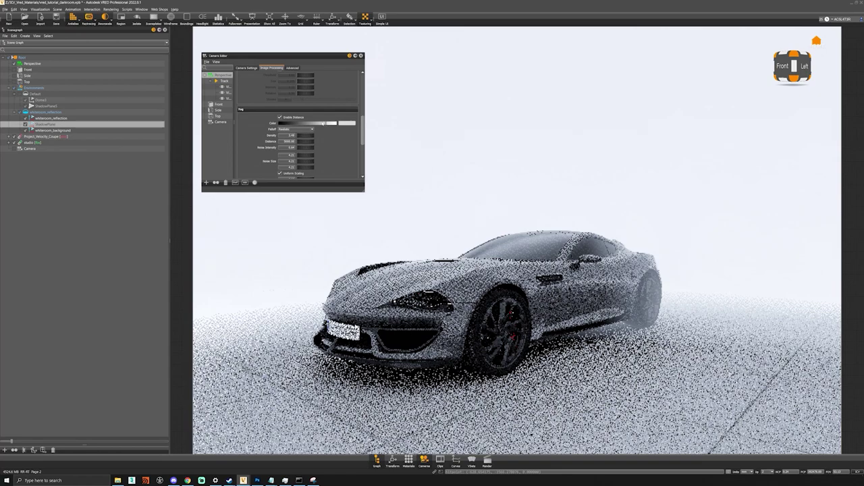
drag(281, 142, 344, 144)
key(Return)
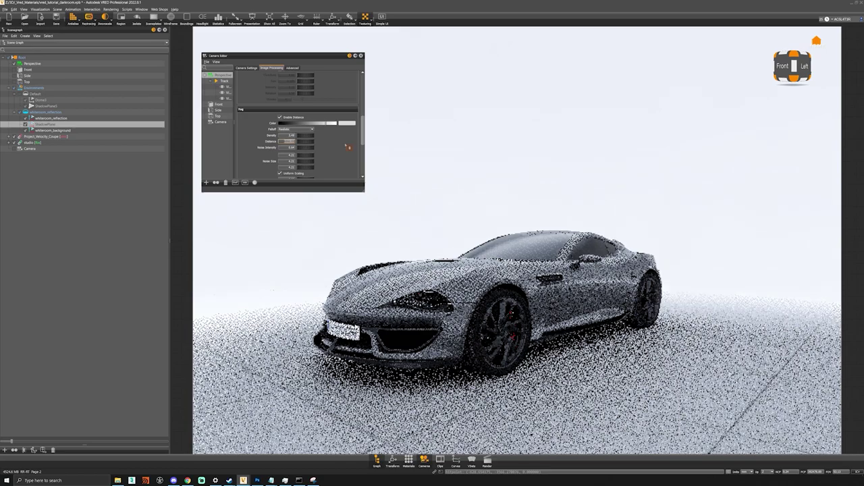
- View the car from its opposite front side and set the Perspective camera's focal length to 55
drag(592, 326, 696, 325)
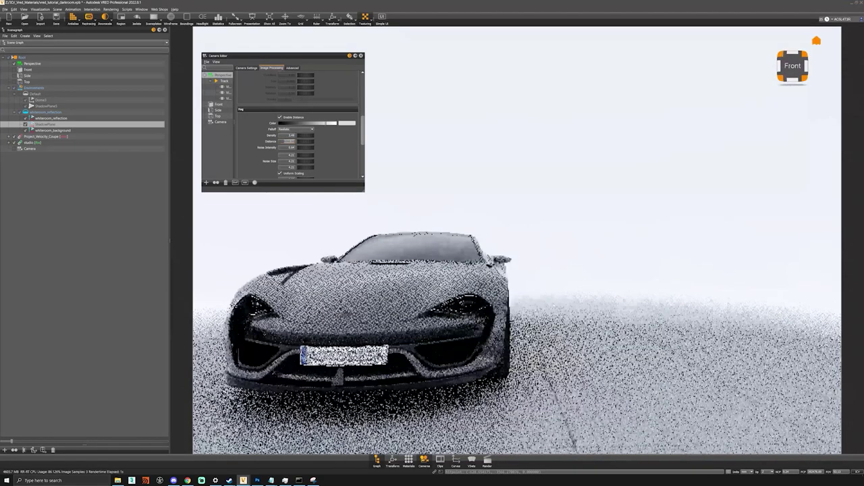
middle_drag(341, 316, 484, 308)
scroll(484, 308, down, 2)
drag(485, 307, 553, 307)
scroll(552, 307, down, 2)
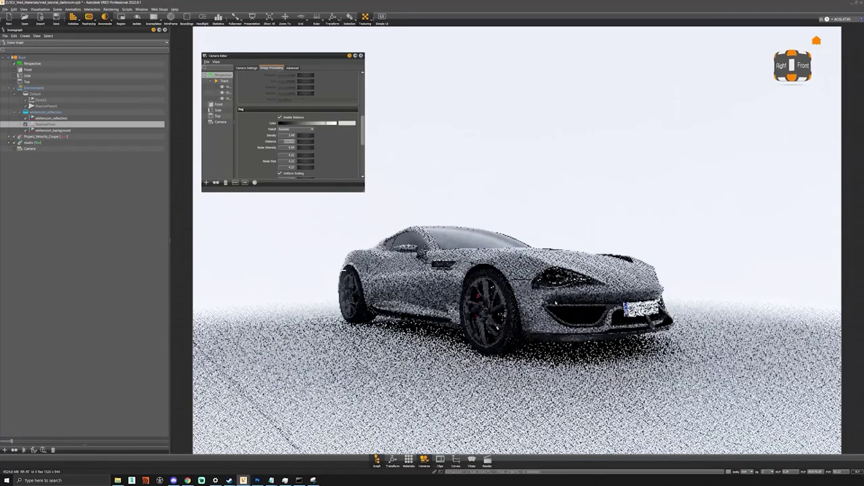
middle_drag(563, 304, 598, 305)
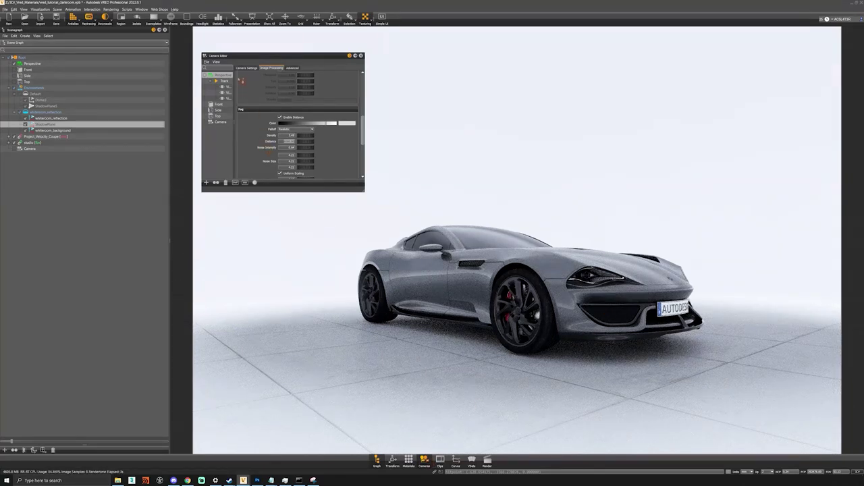
click(246, 69)
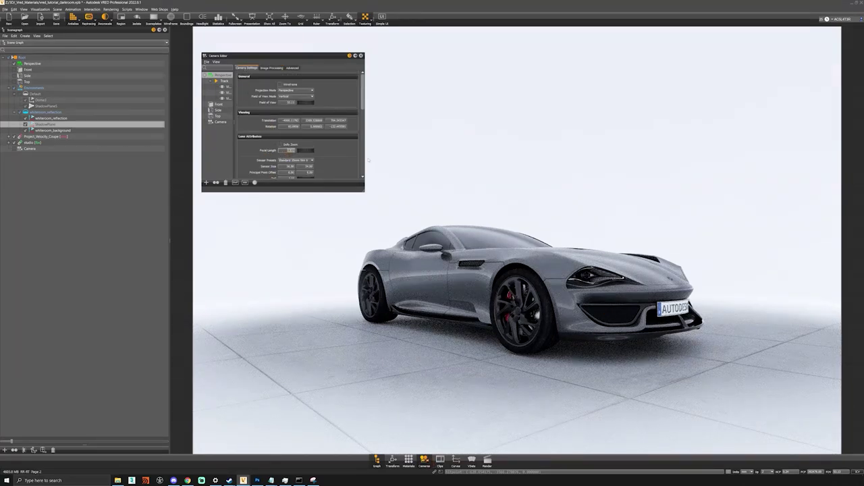
click(460, 172)
text(55)
key(Return)
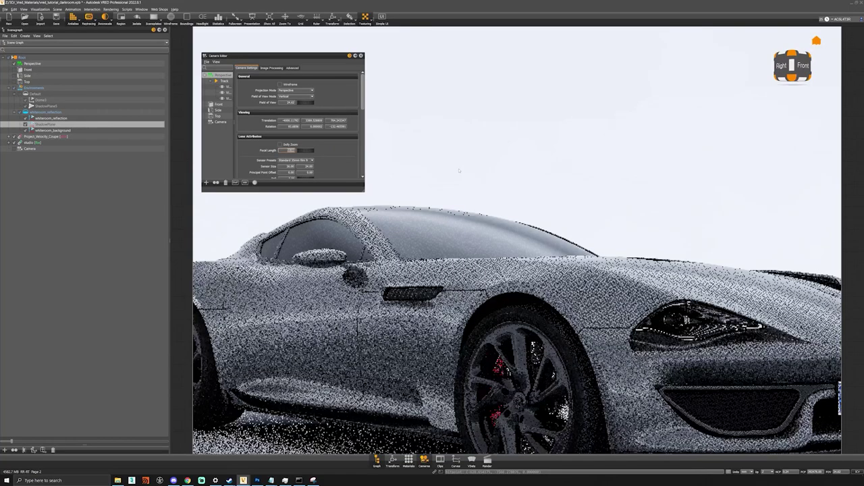
- Reframe the whole car from a low front angle and increase the fog distance enough to clear the car
right_drag(387, 307, 459, 209)
drag(459, 209, 464, 236)
right_drag(464, 236, 465, 223)
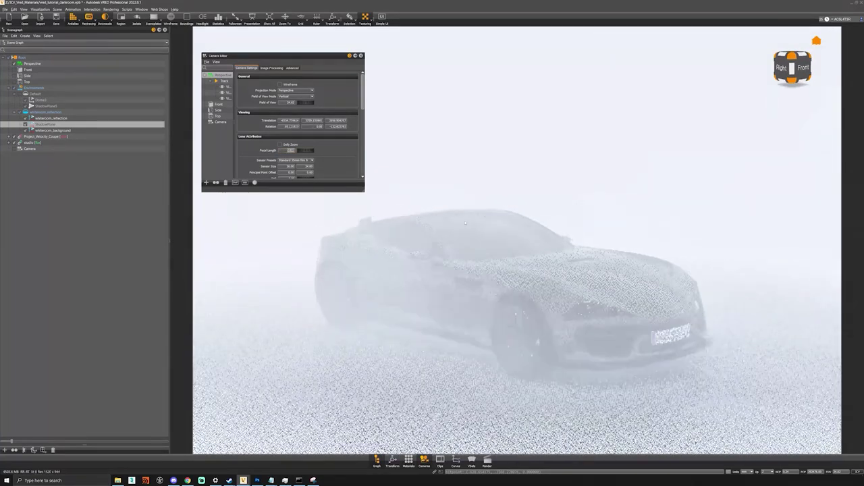
drag(481, 275, 496, 261)
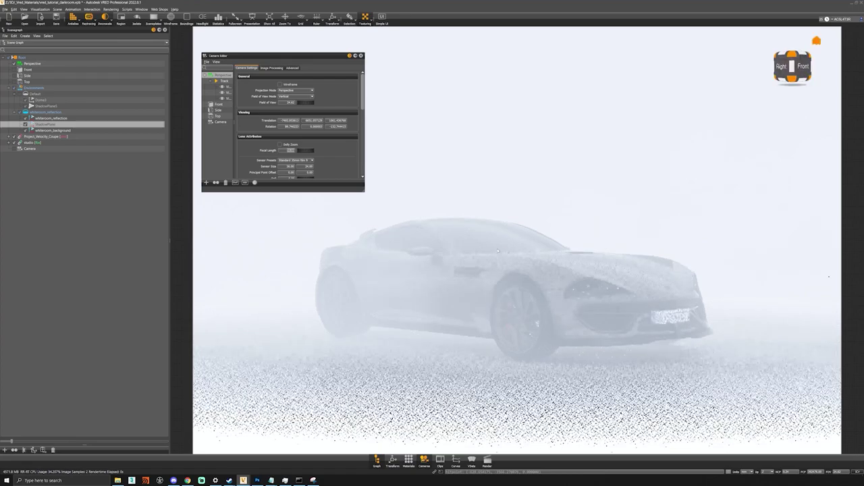
click(271, 68)
text(5000)
key(Return)
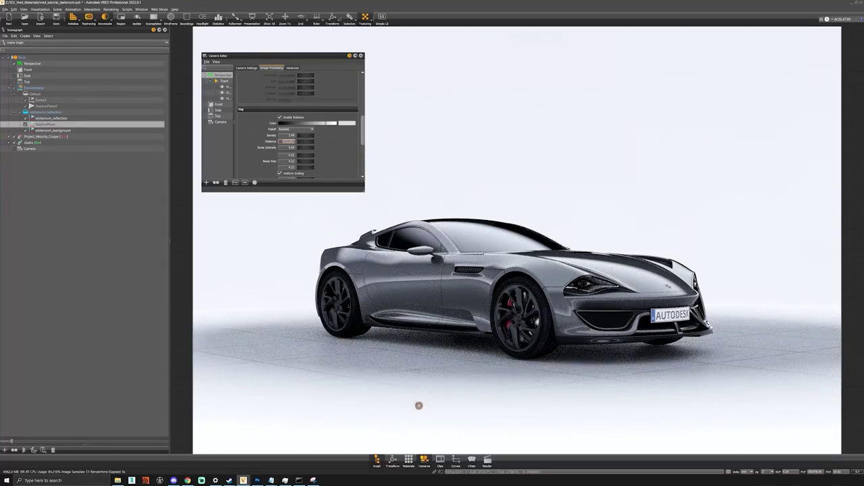
- Preview the lack_blue and lack_red car paints and switch the paint to Metallic white
click(408, 461)
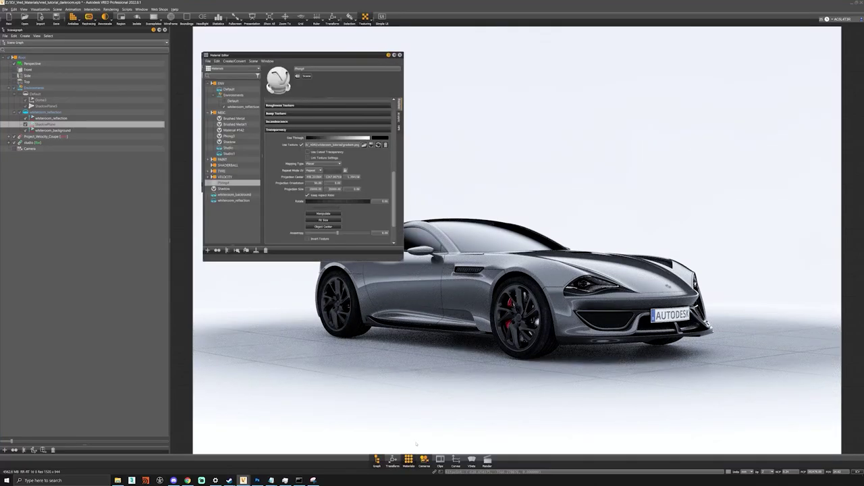
click(209, 112)
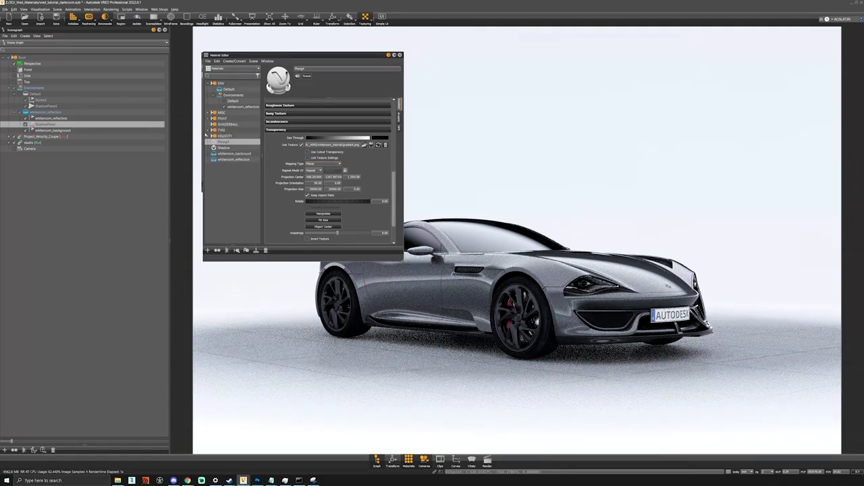
click(210, 118)
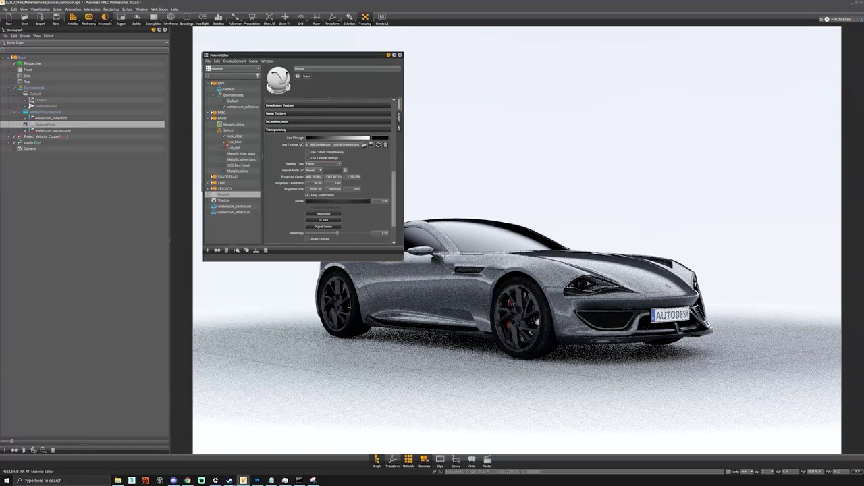
double_click(224, 143)
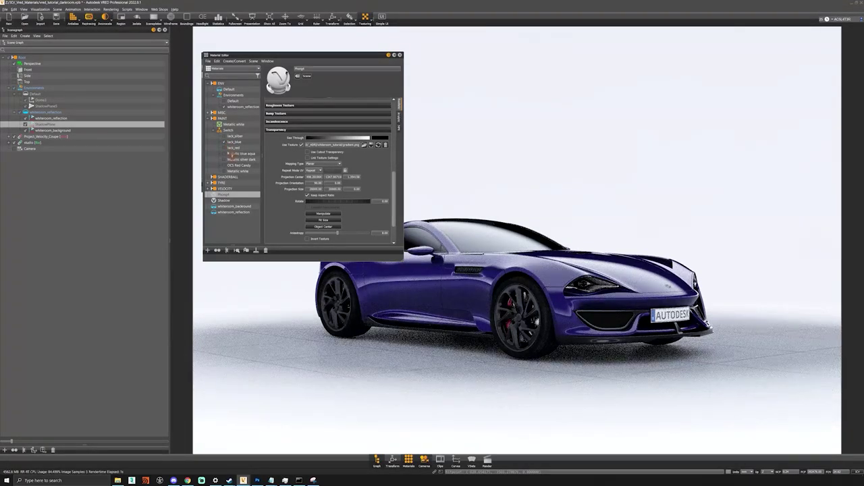
double_click(225, 148)
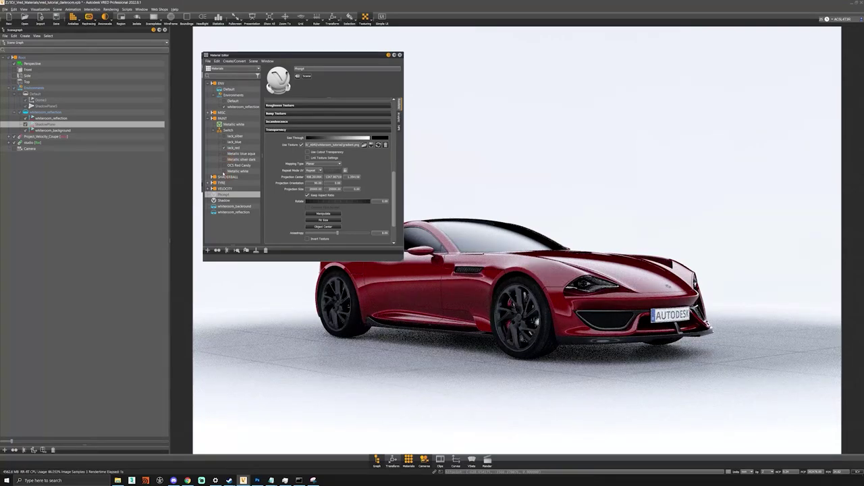
double_click(224, 173)
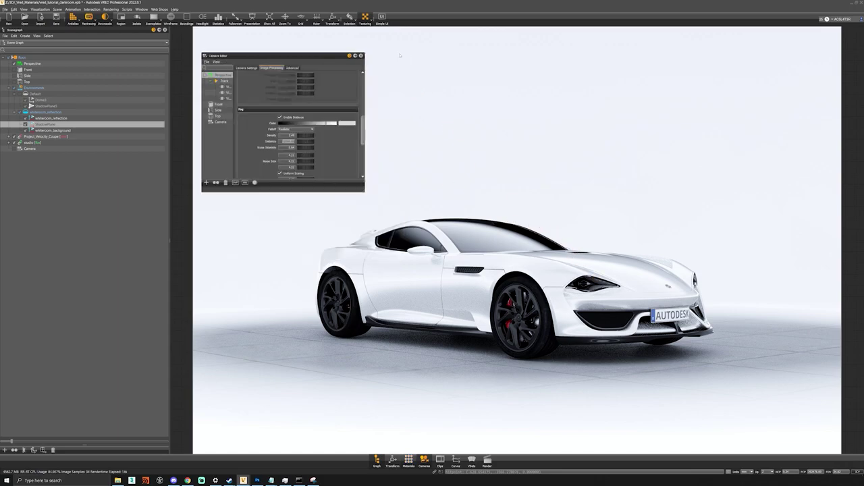
- Enable glow and glare in the Perspective camera's image processing settings
click(361, 56)
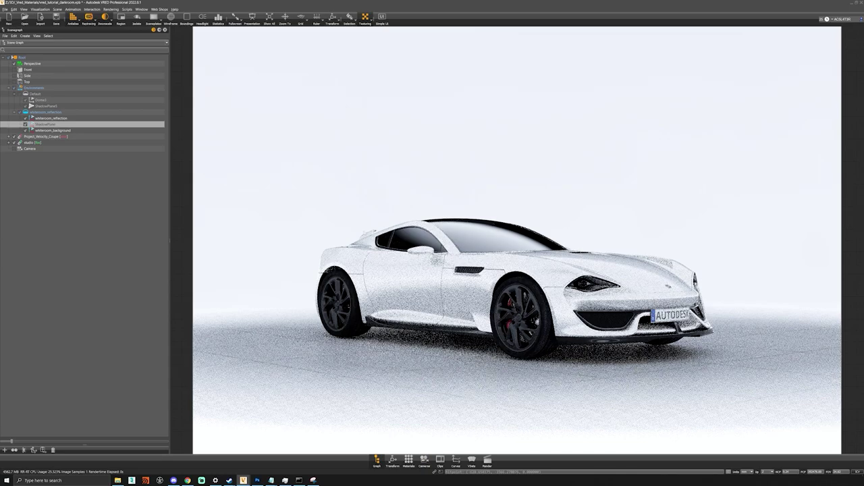
click(424, 460)
scroll(248, 142, down, 5)
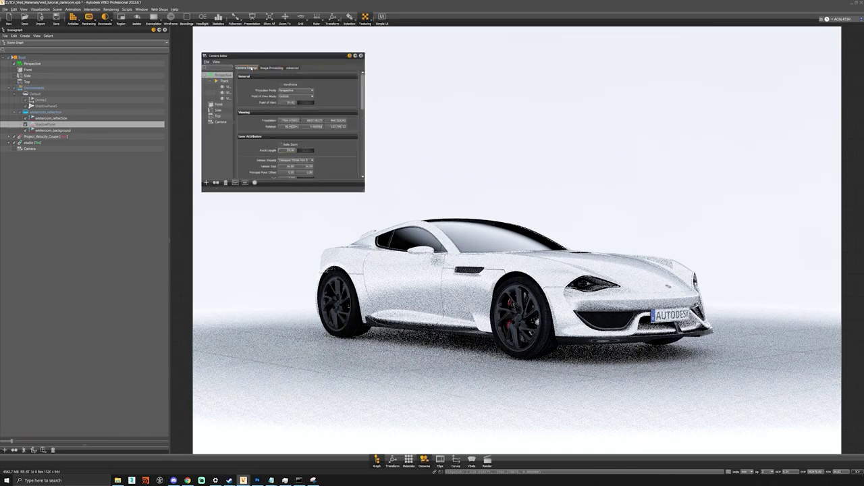
scroll(245, 141, up, 5)
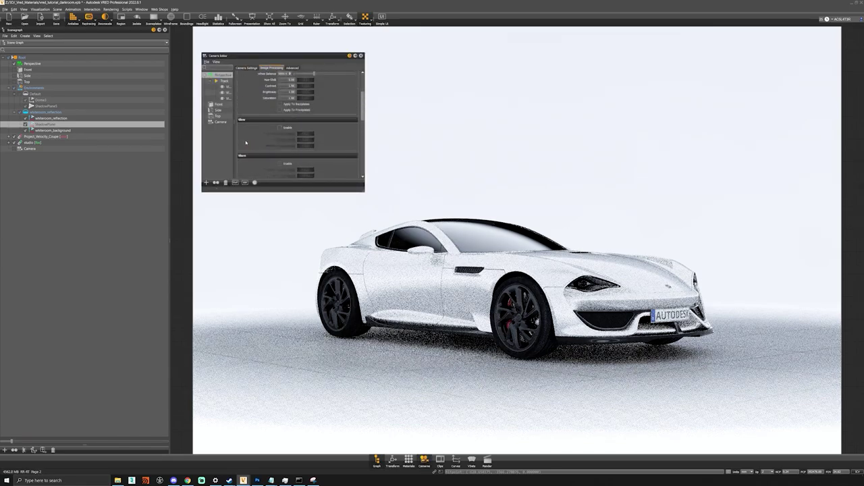
click(280, 128)
click(280, 164)
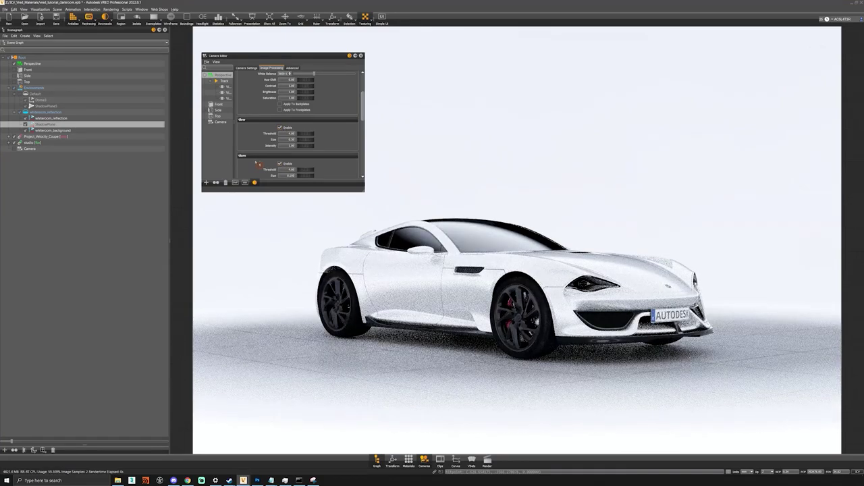
- Set both the glare threshold and the glow threshold of the Perspective camera to 1
scroll(256, 163, down, 1)
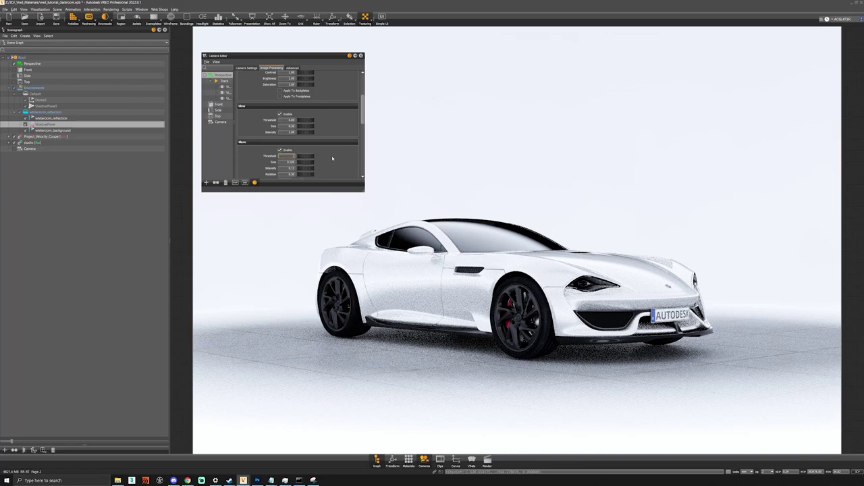
key(Return)
double_click(290, 120)
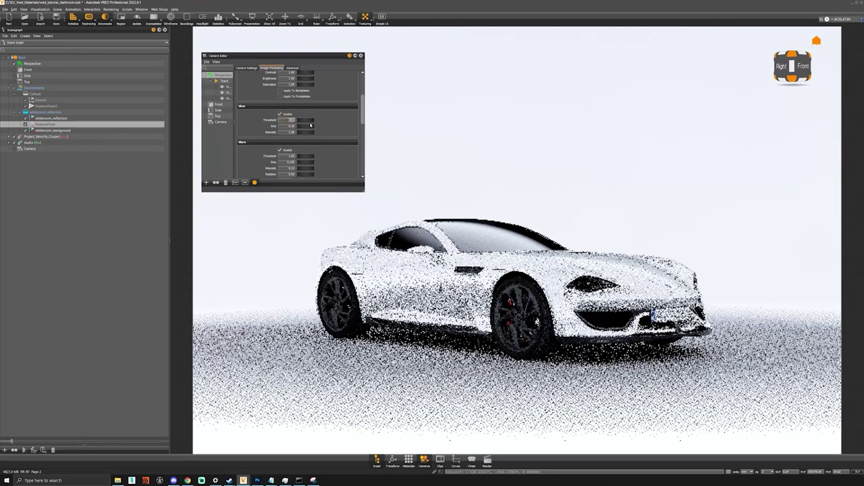
text(1)
key(Return)
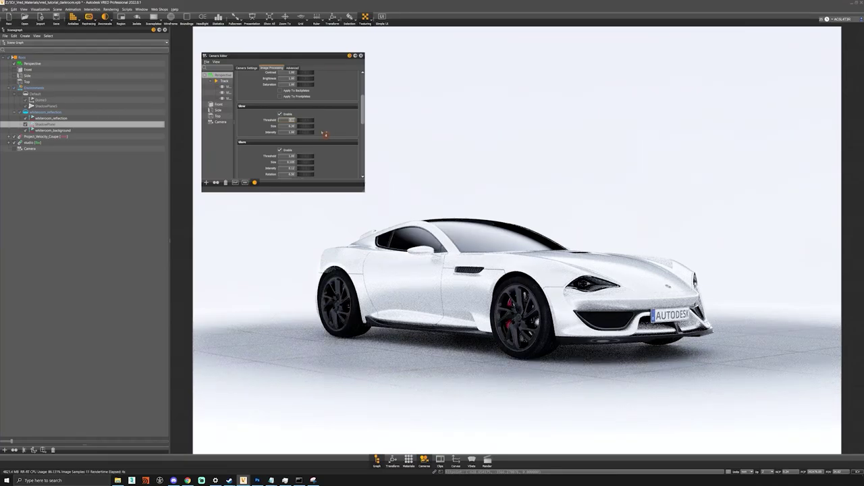
- Turn off the floor's transparency texture projection editing
click(438, 354)
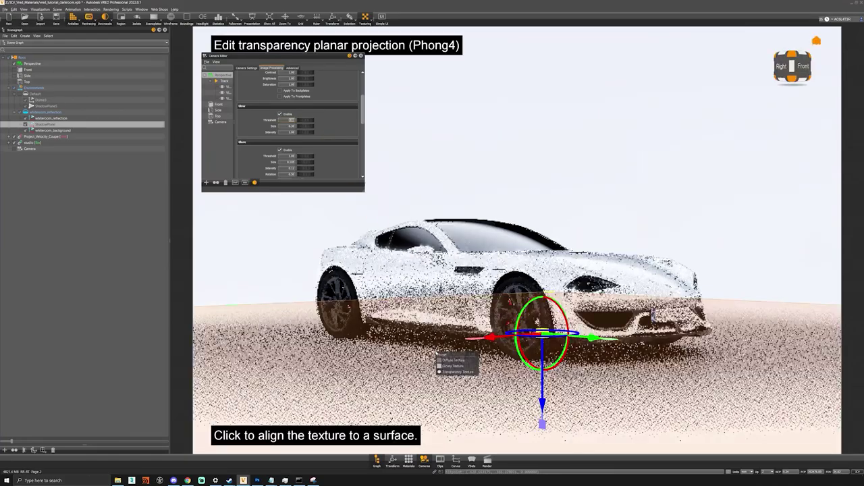
click(368, 24)
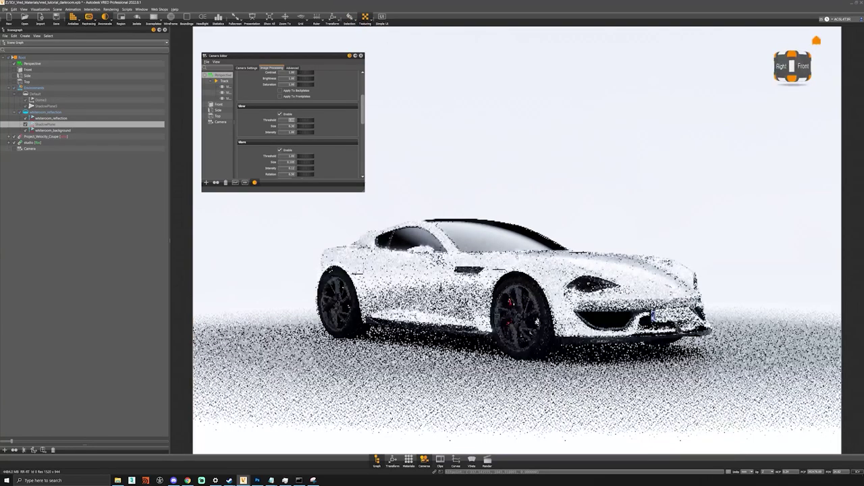
drag(500, 312, 496, 309)
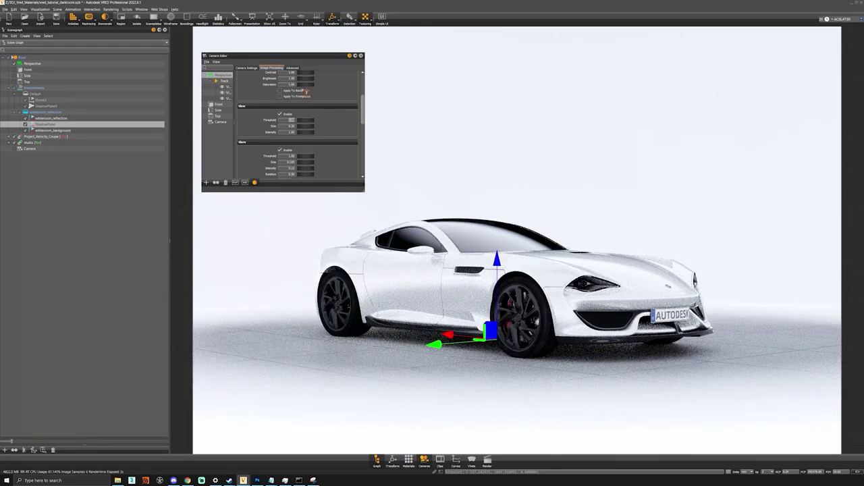
- Find the headlight bulb material by searching for "bul" and set its incandescence intensity to 1
click(409, 461)
click(237, 78)
text(bod)
click(209, 112)
click(226, 118)
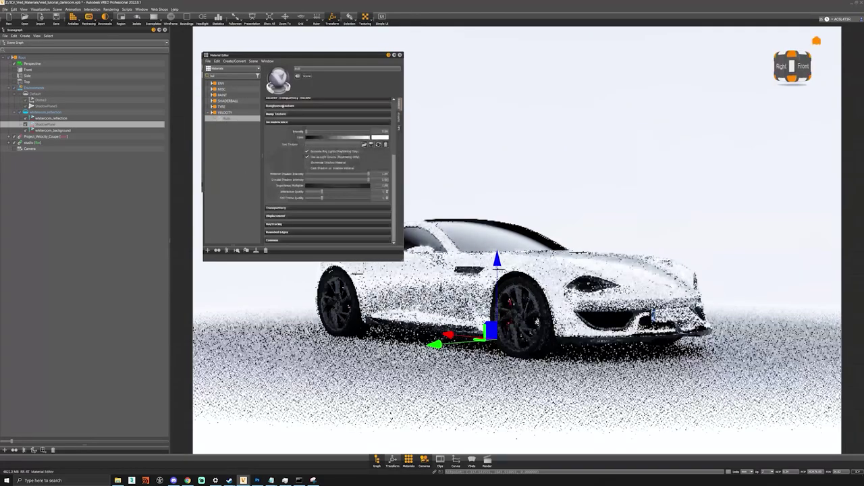
double_click(384, 132)
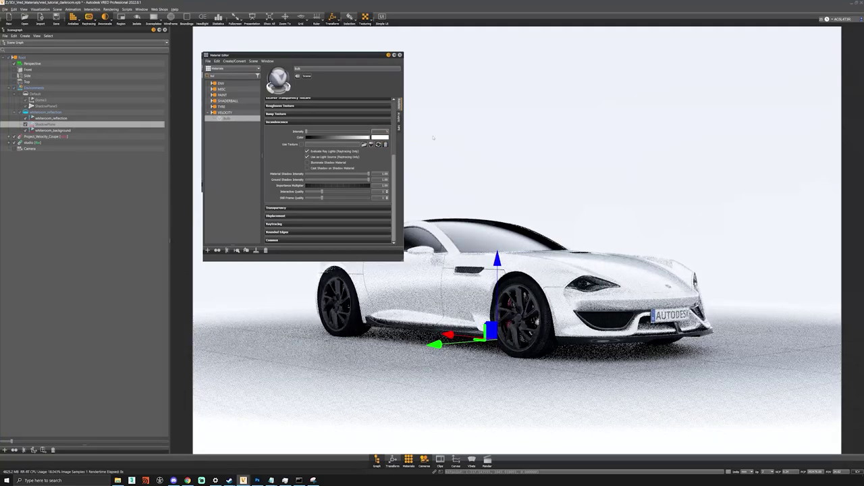
text(1)
key(Return)
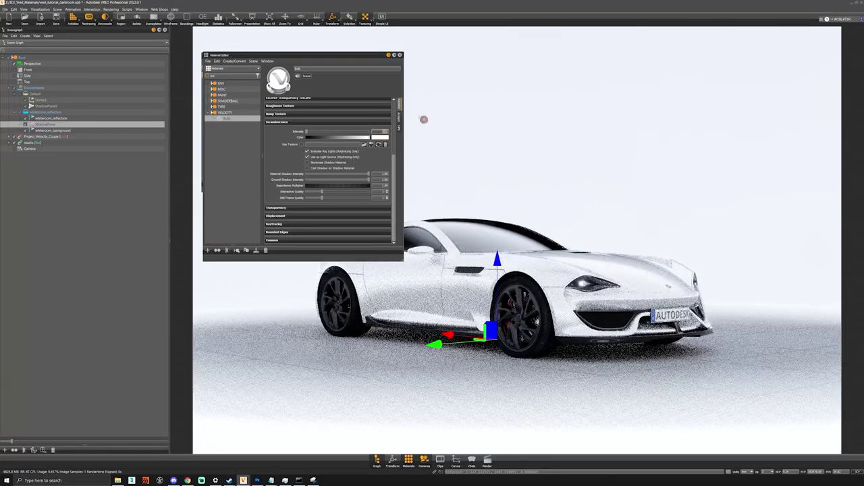
- Close the material and camera editors and hide the transform manipulator
click(399, 56)
click(361, 19)
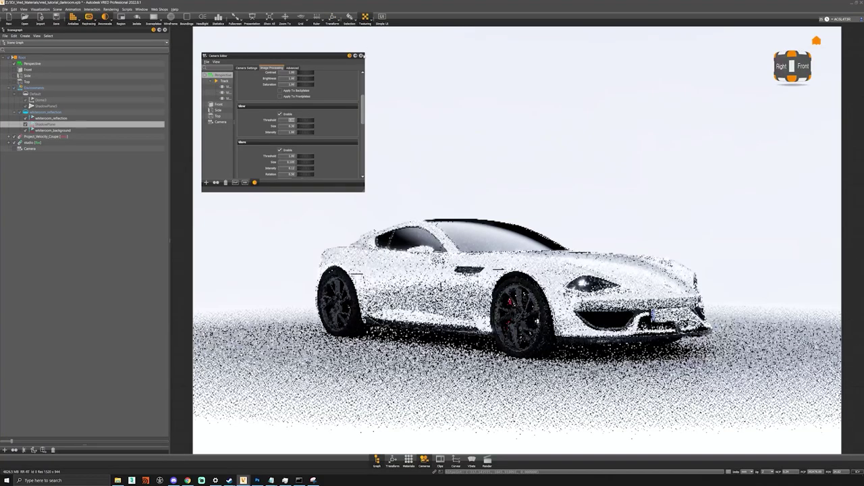
click(361, 56)
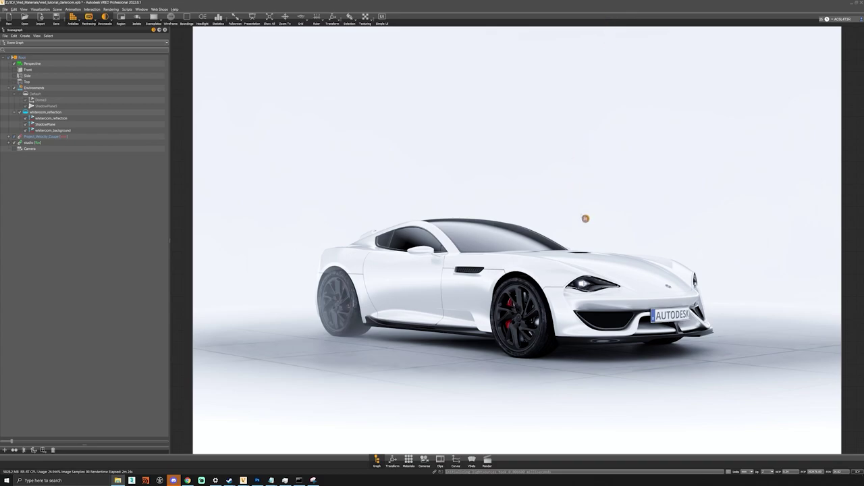
- Examine the white car, its glowing lights and the fading floor from the front, rear three-quarter, rear and front three-quarter angles
drag(661, 286, 459, 300)
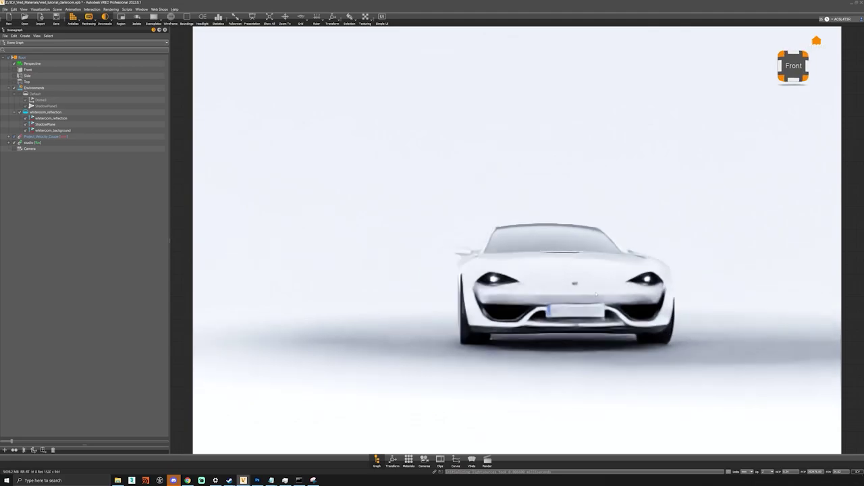
drag(608, 330, 573, 330)
scroll(573, 330, up, 1)
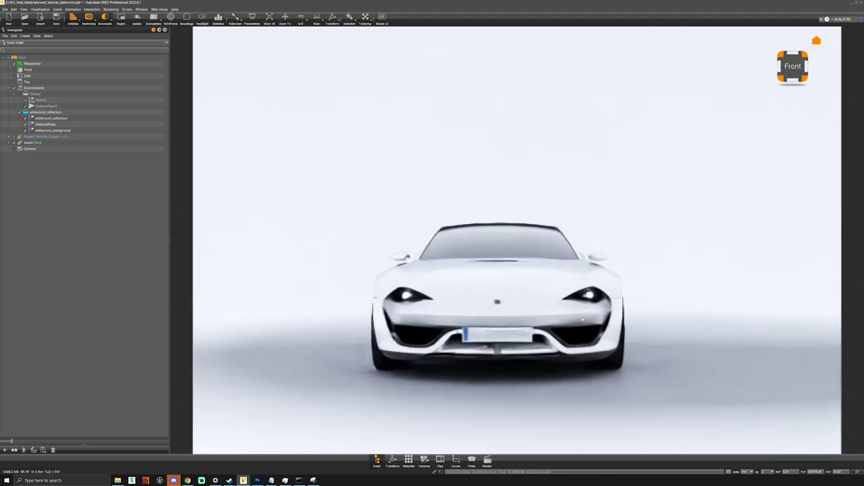
middle_drag(576, 317, 599, 308)
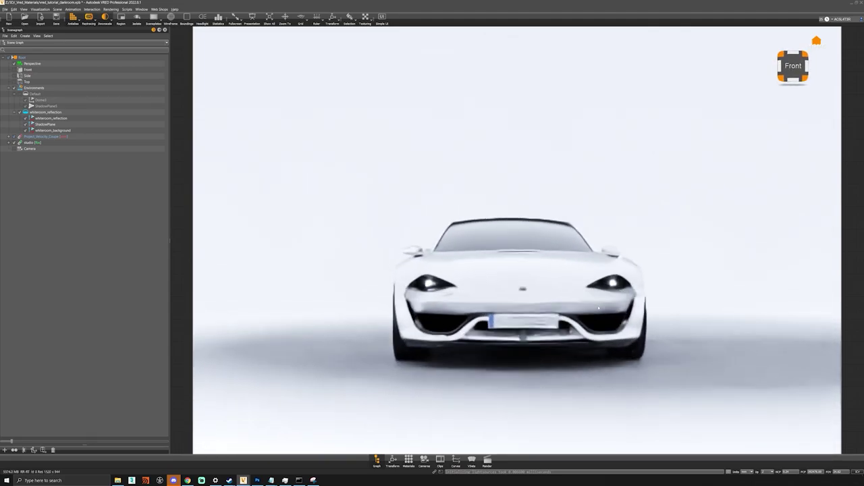
click(600, 310)
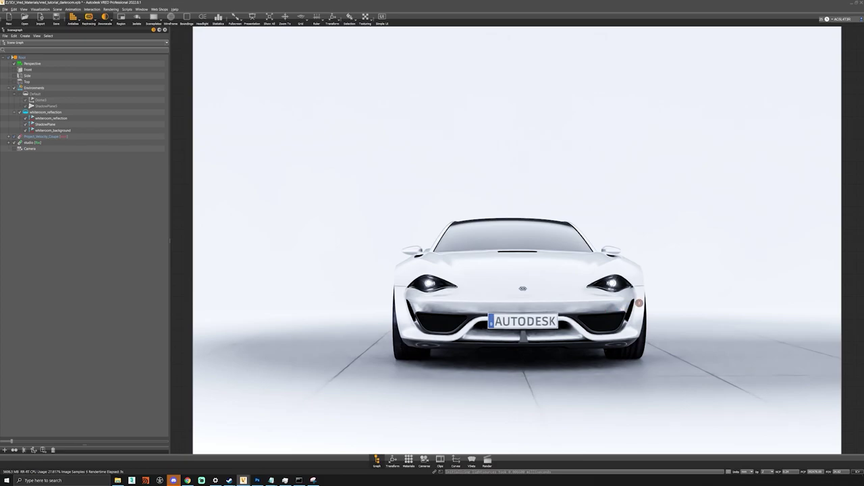
drag(489, 298, 589, 317)
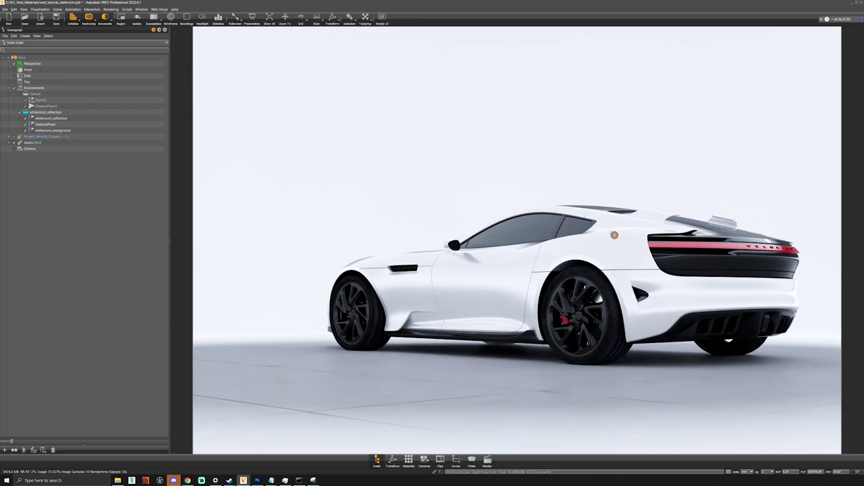
drag(710, 298, 602, 265)
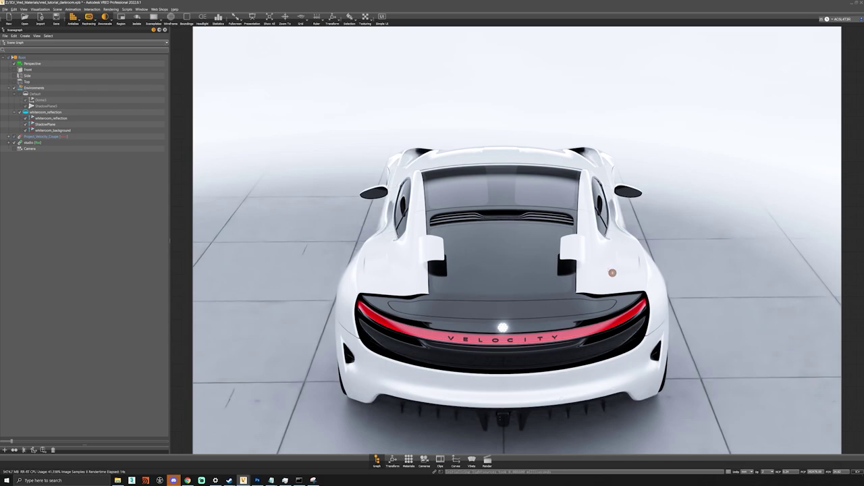
alt+drag(777, 273, 435, 272)
alt+middle_drag(436, 272, 560, 310)
alt+drag(560, 311, 542, 338)
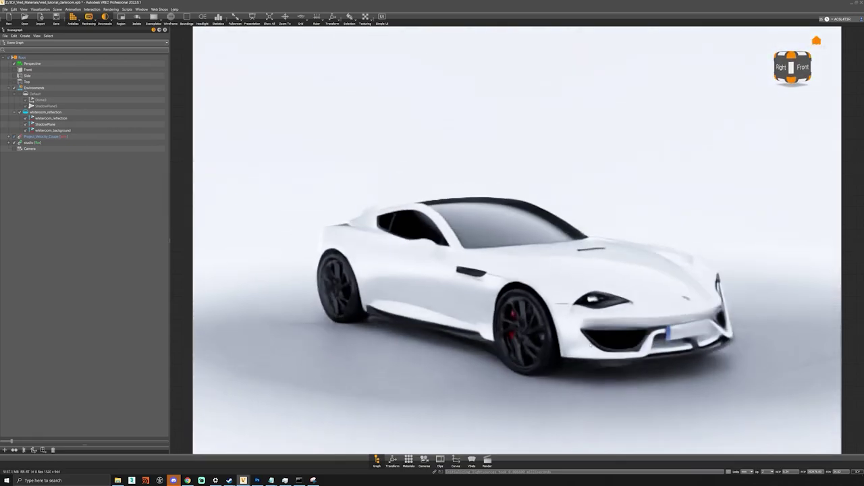